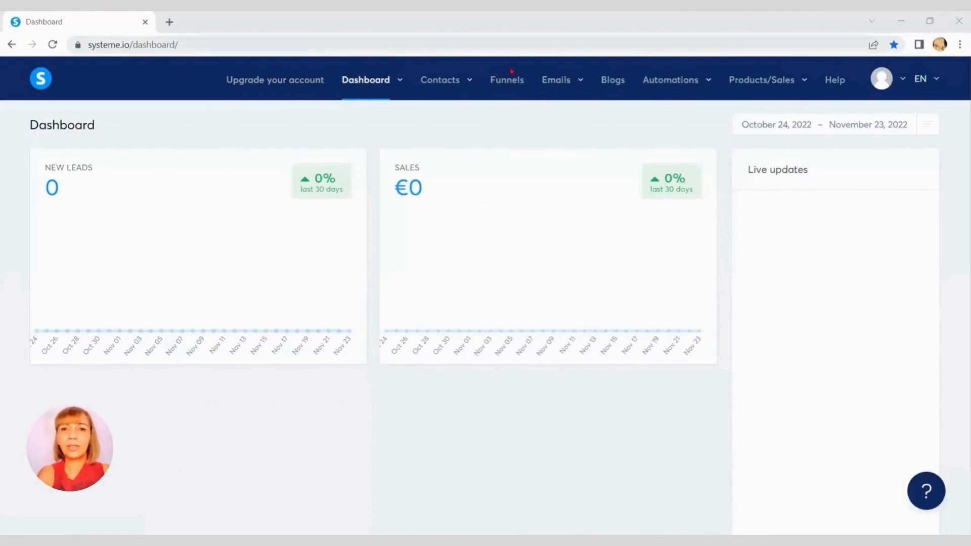
- Start a new email newsletter with the subject "Check out your free gift"
mouse_move(567, 80)
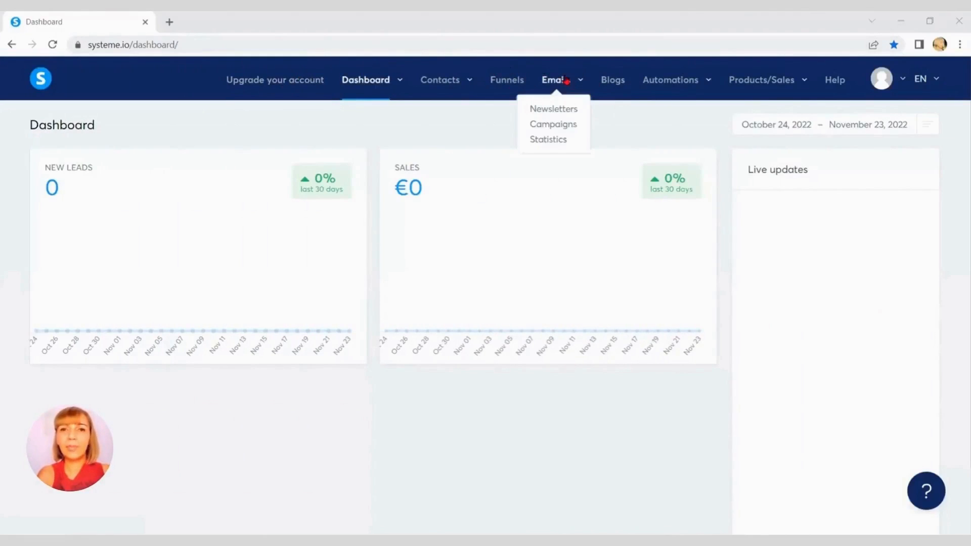
left_click(568, 116)
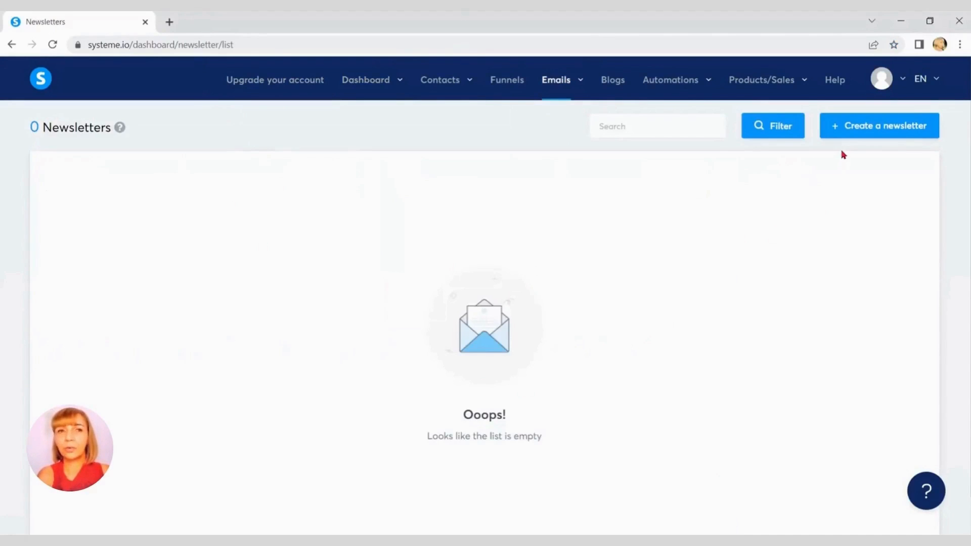
left_click(869, 127)
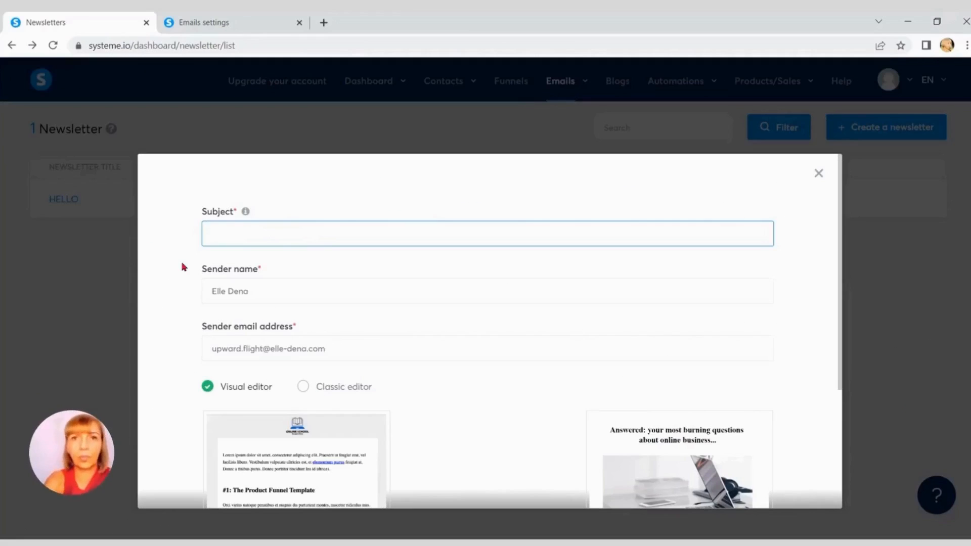
type("C")
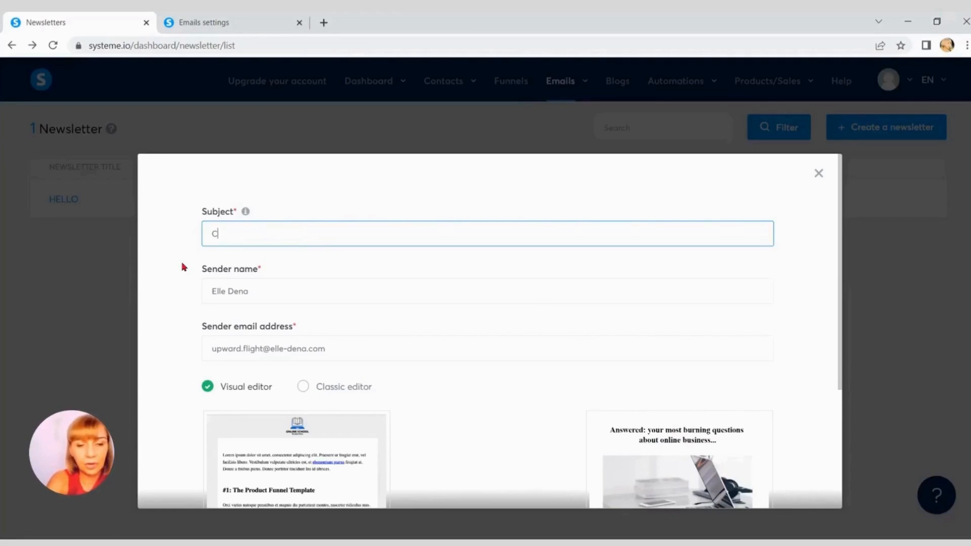
type("heck o")
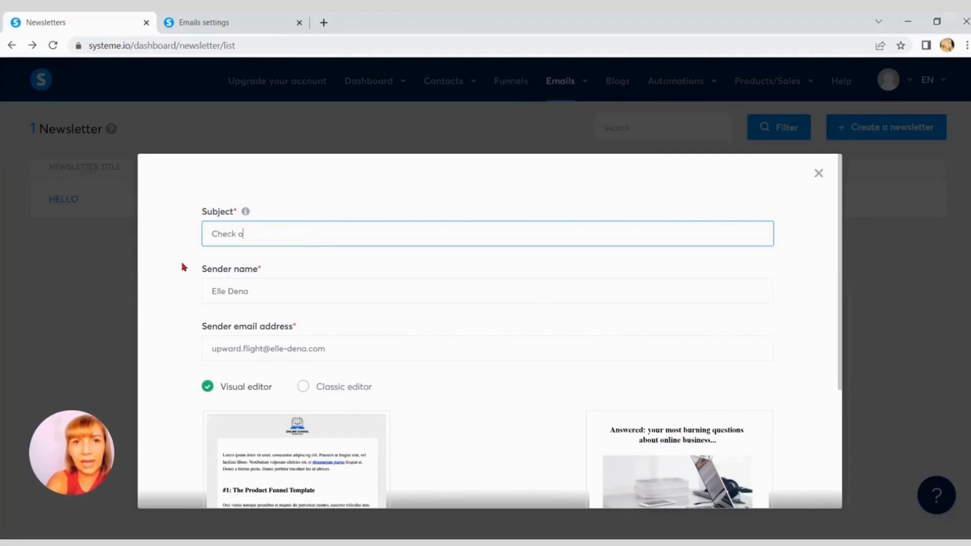
type("ut your free ")
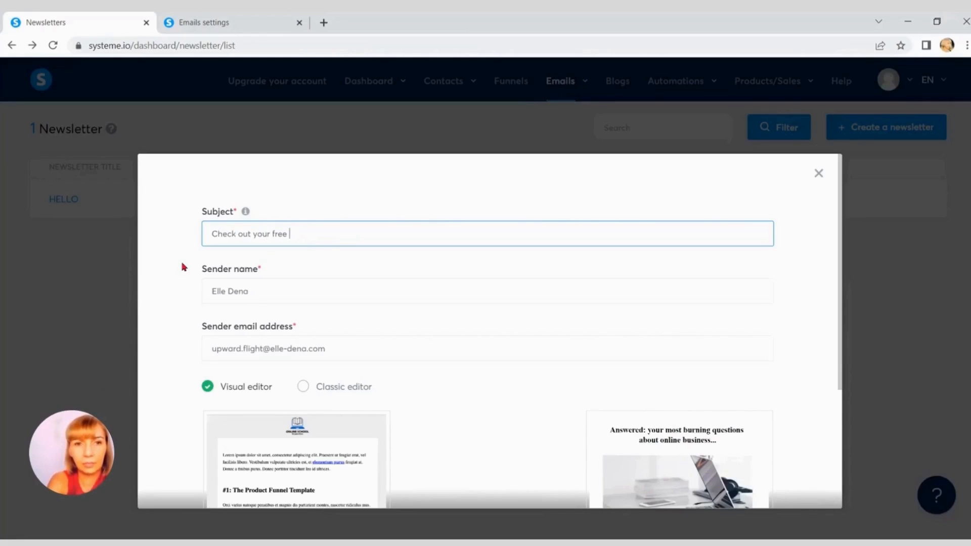
type("gift")
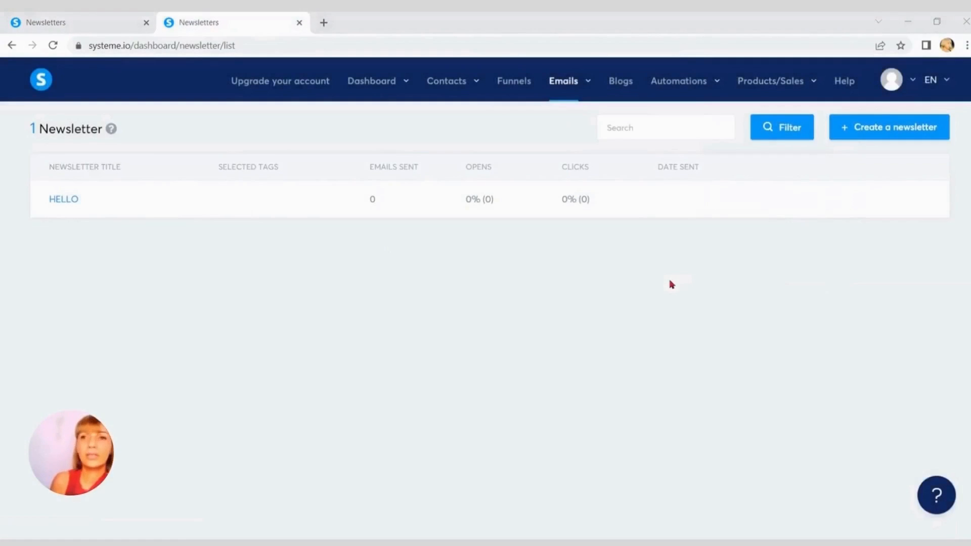
- Check the sender and domain details in the account's mailing settings and return to the new newsletter
left_click(910, 80)
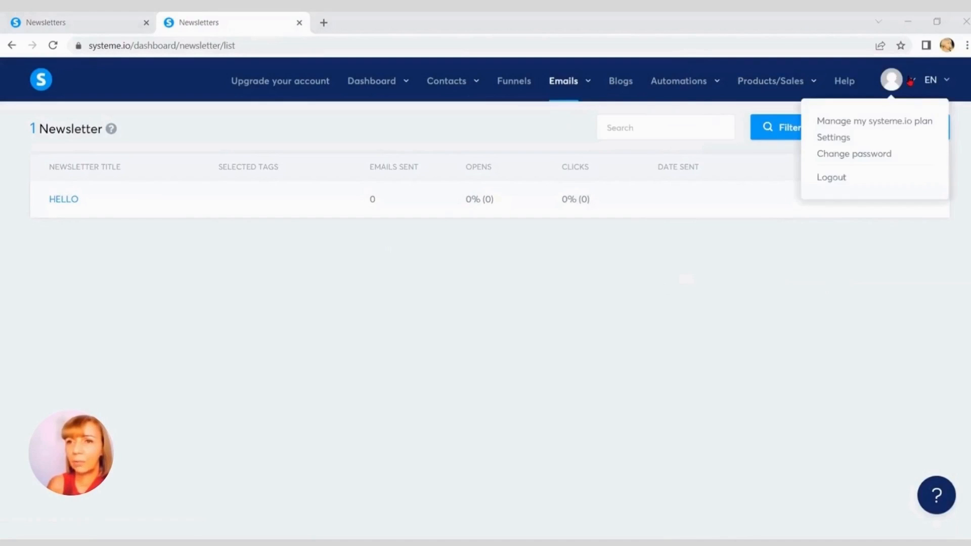
left_click(825, 140)
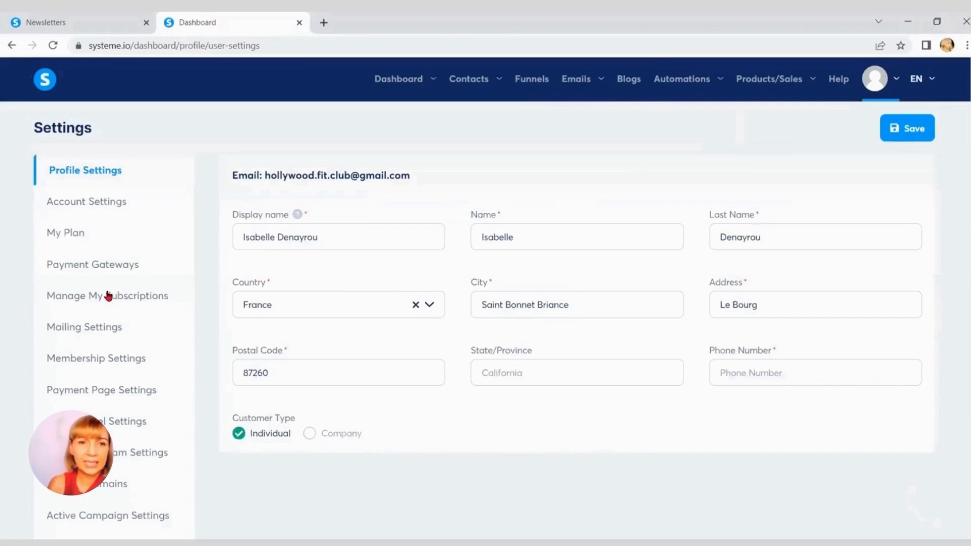
left_click(78, 329)
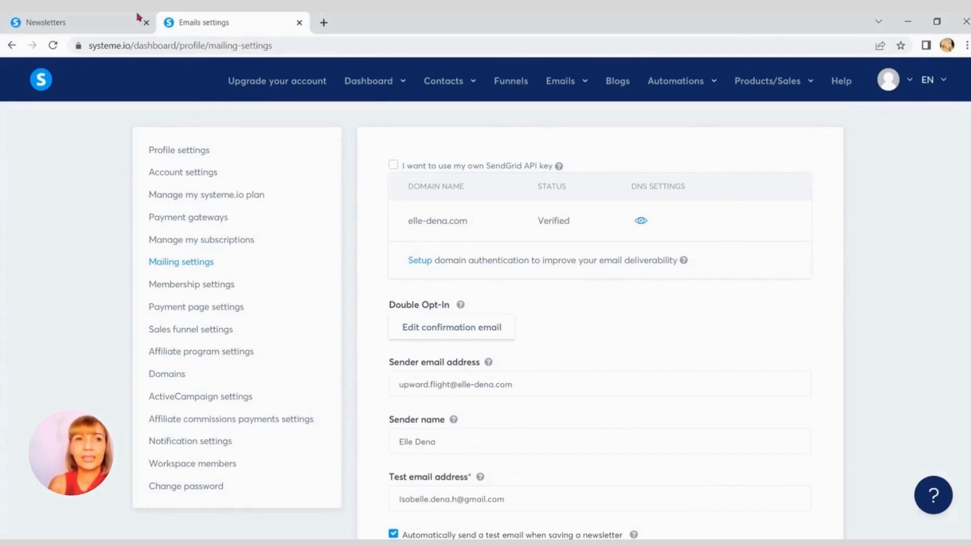
left_click(94, 20)
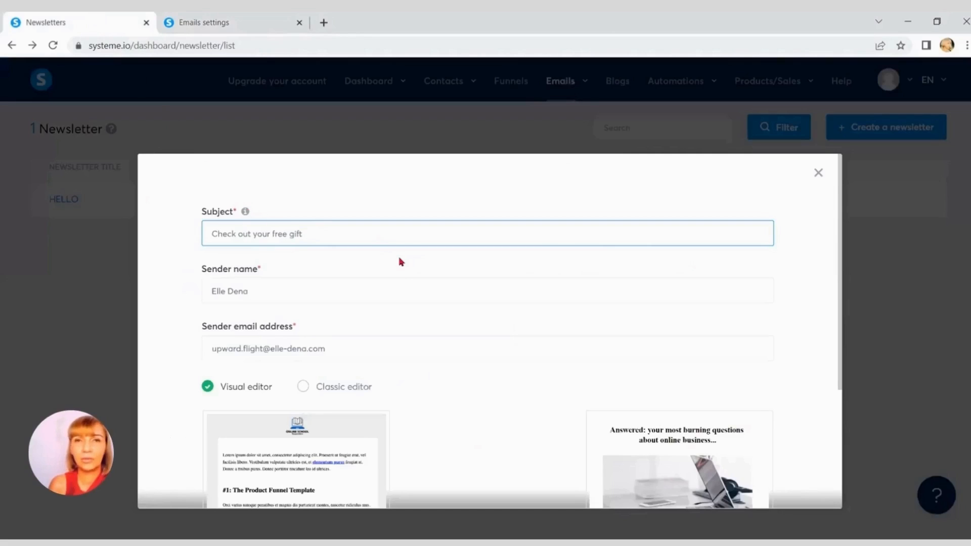
- Create the newsletter with the visual editor and the Product Funnel template
scroll(433, 284, "down", 2)
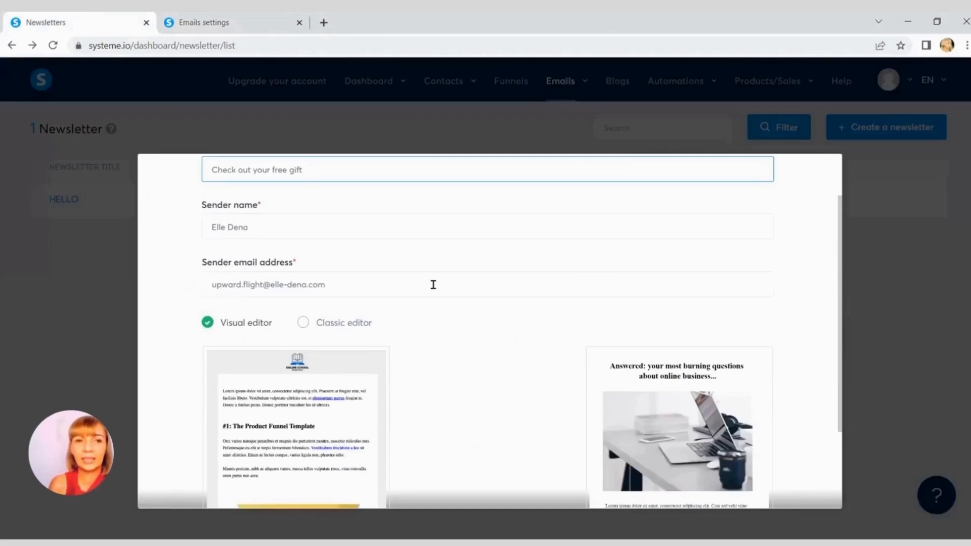
scroll(433, 285, "down", 2)
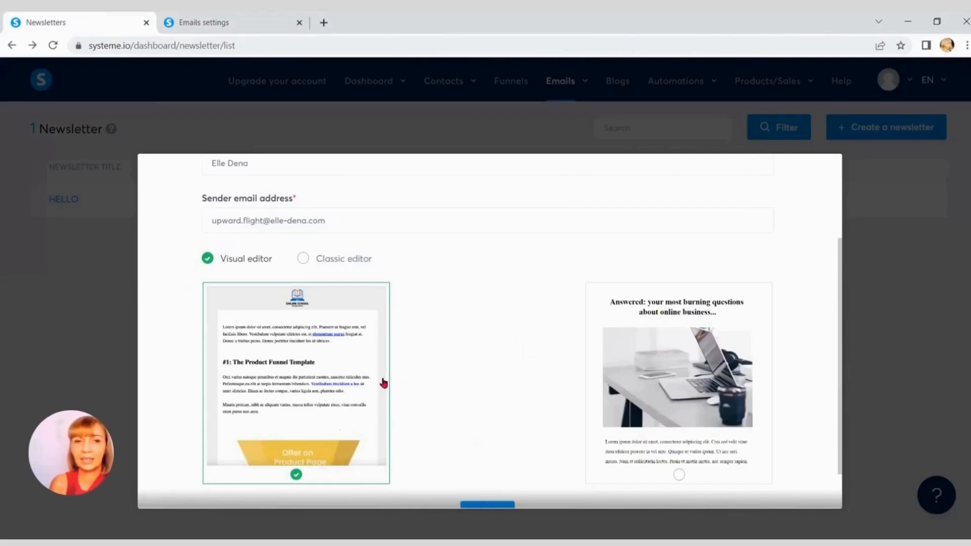
scroll(658, 384, "down", 2)
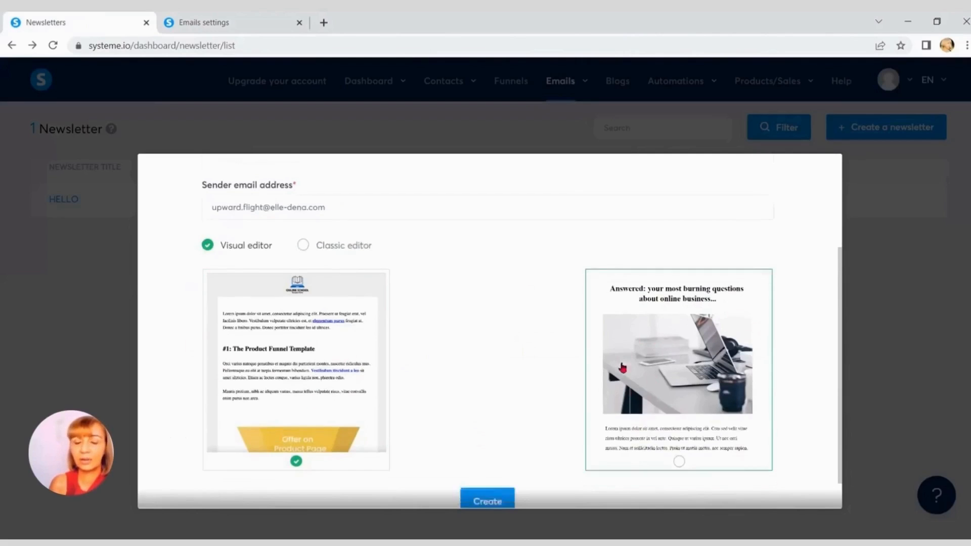
left_click(485, 475)
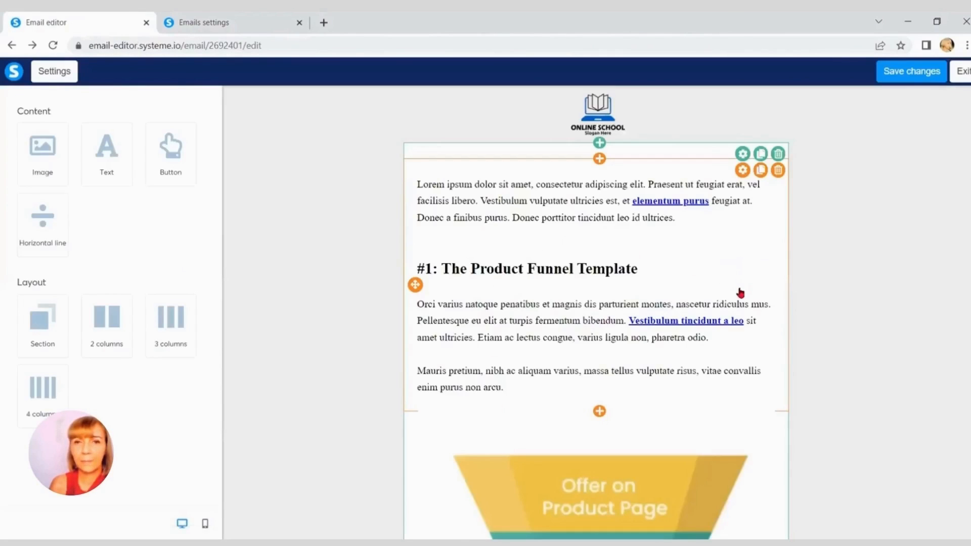
- Examine the content of the newsletter template in the email editor from start to end
scroll(825, 274, "down", 13)
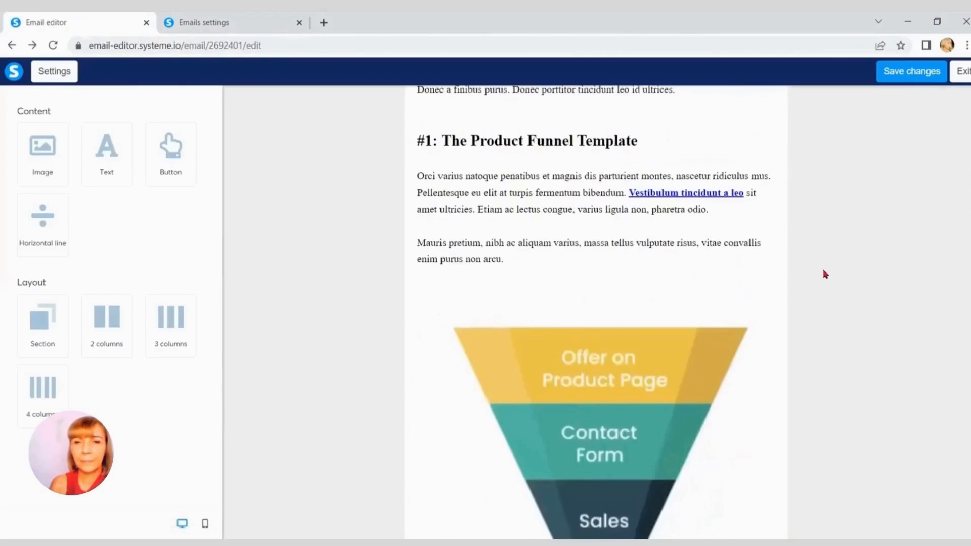
scroll(825, 274, "down", 15)
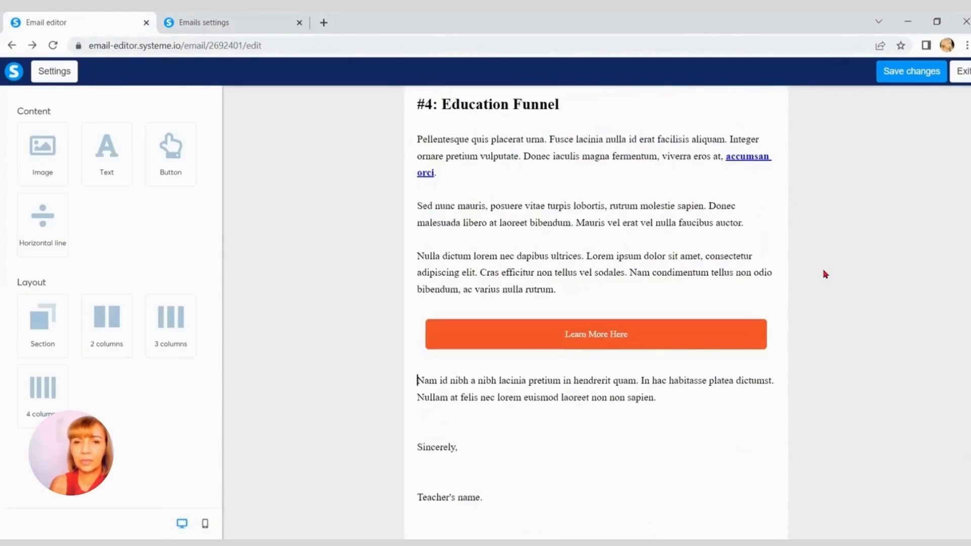
scroll(825, 274, "up", 12)
scroll(826, 274, "up", 10)
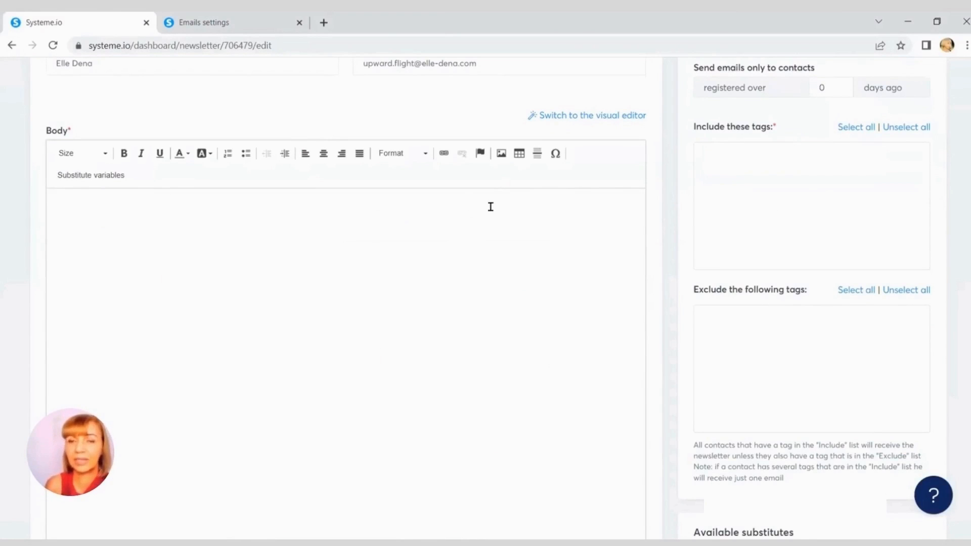
- Create a new email campaign named "PRODUCT X" with no description
scroll(356, 284, "up", 1)
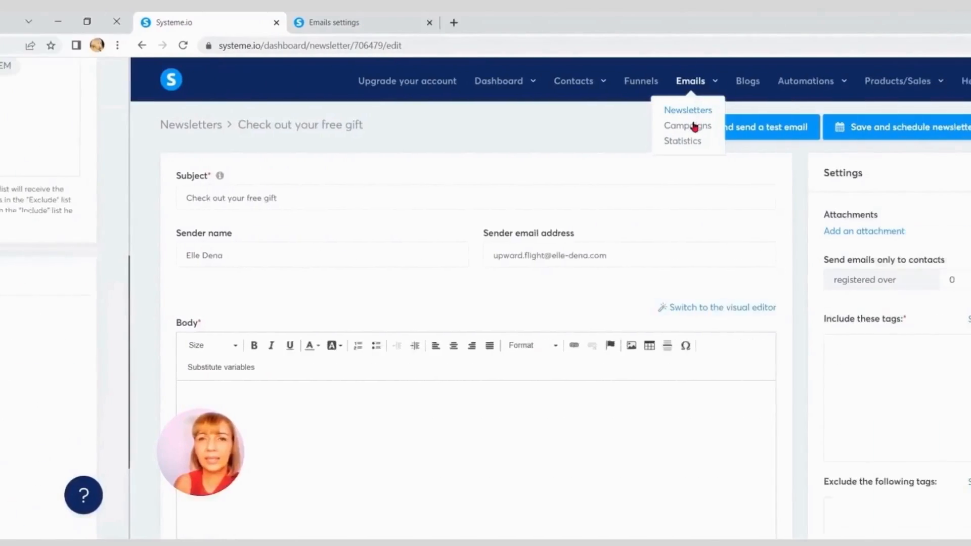
left_click(560, 127)
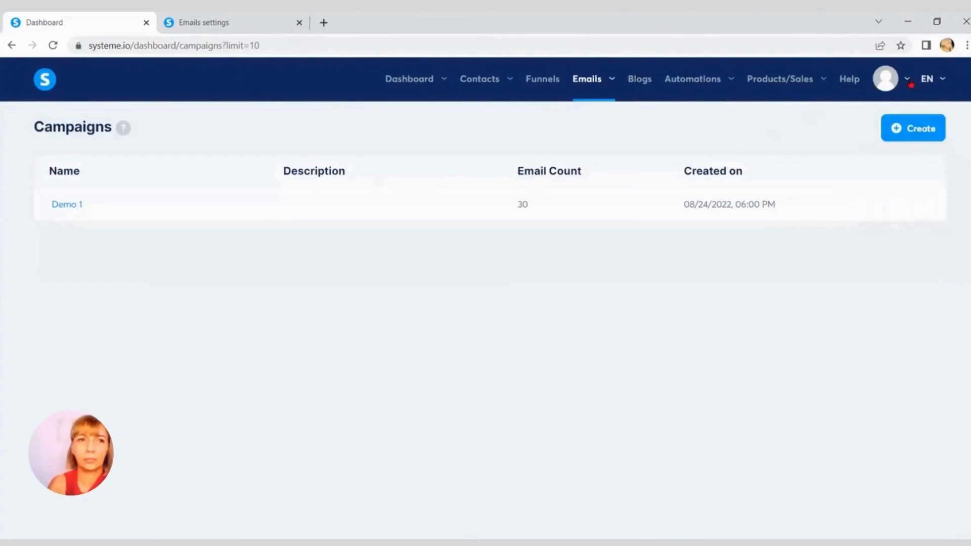
left_click(918, 132)
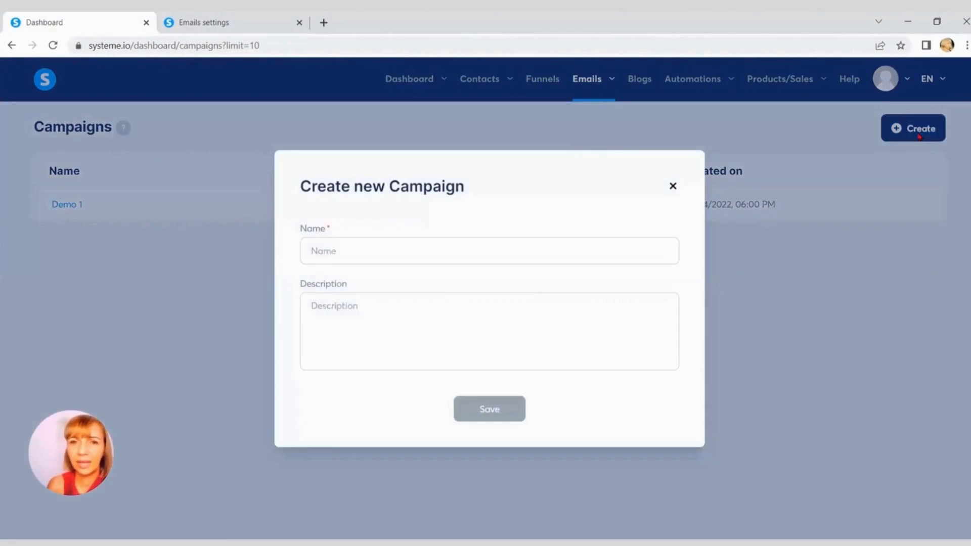
left_click(321, 256)
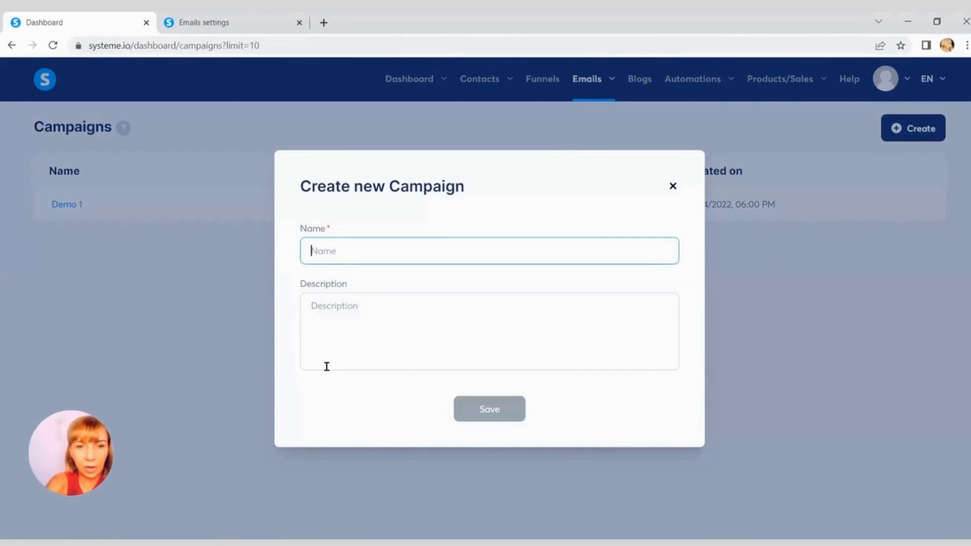
type("PR")
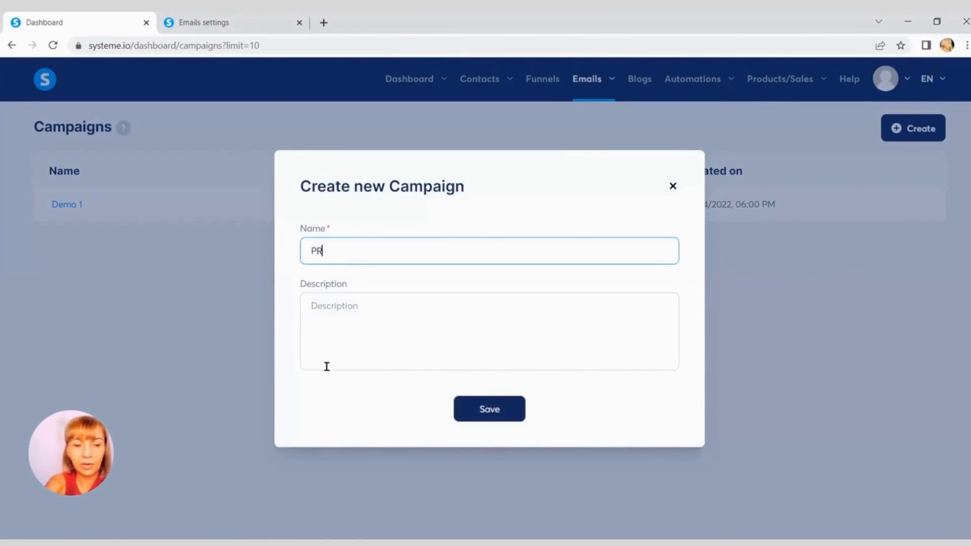
type("ODUC")
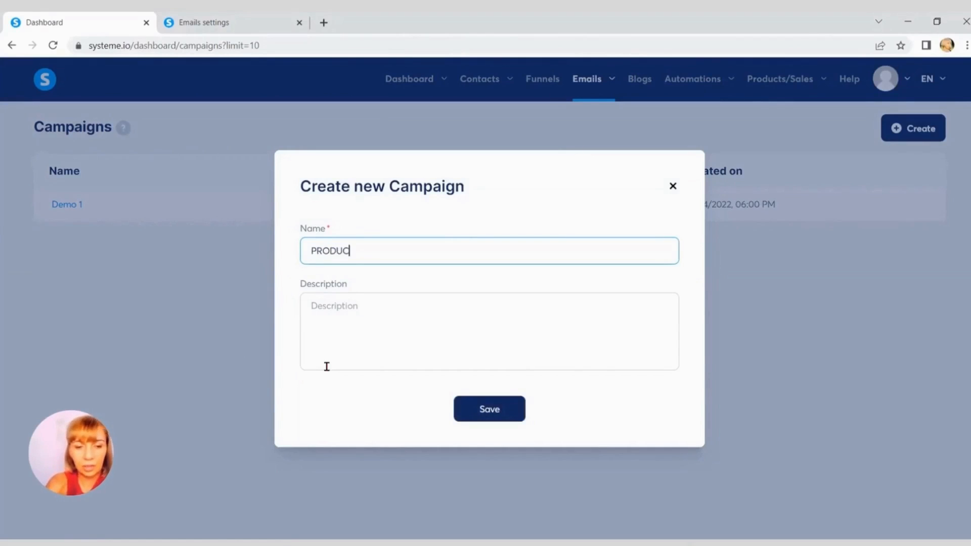
type("T X")
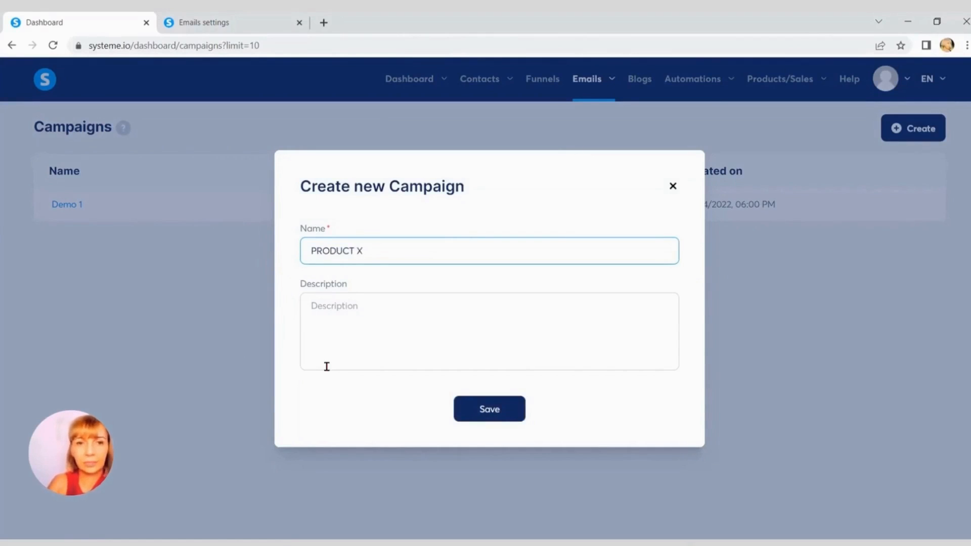
left_click(506, 412)
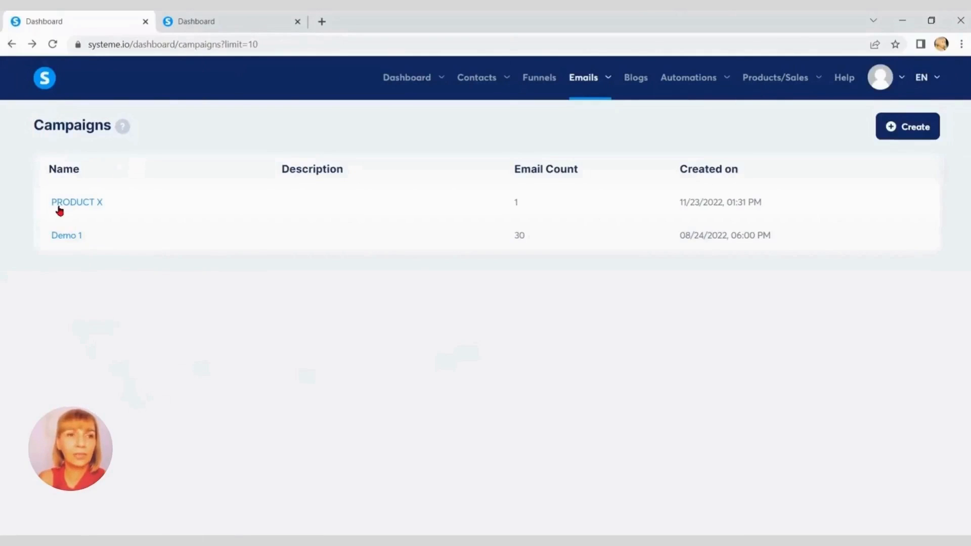
- Start a new email in the PRODUCT X campaign with the subject "How to create a free email campaign"
left_click(62, 202)
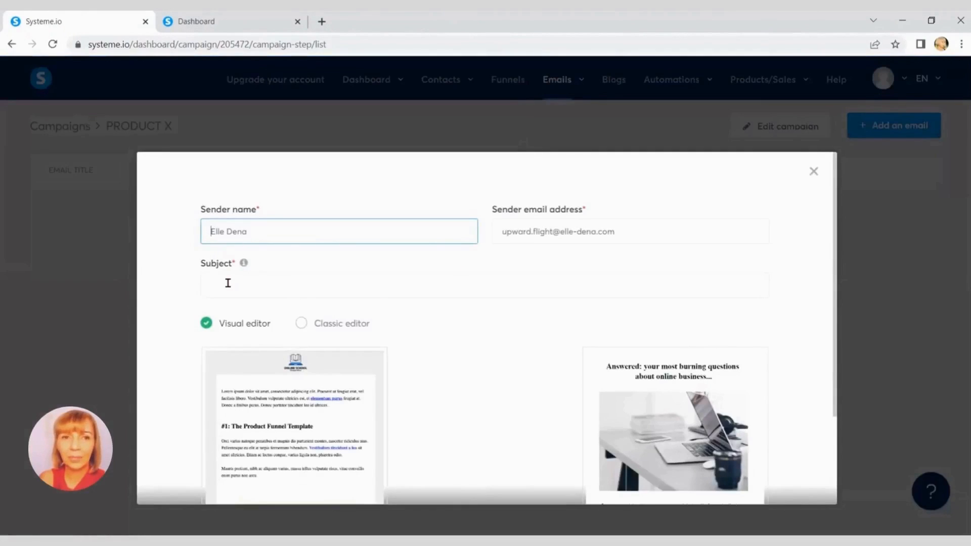
left_click(298, 295)
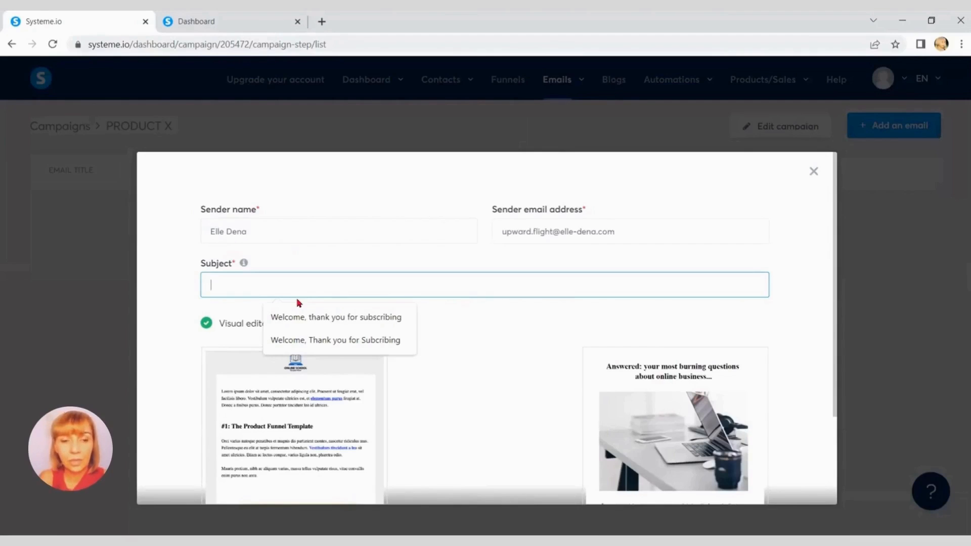
type("how to")
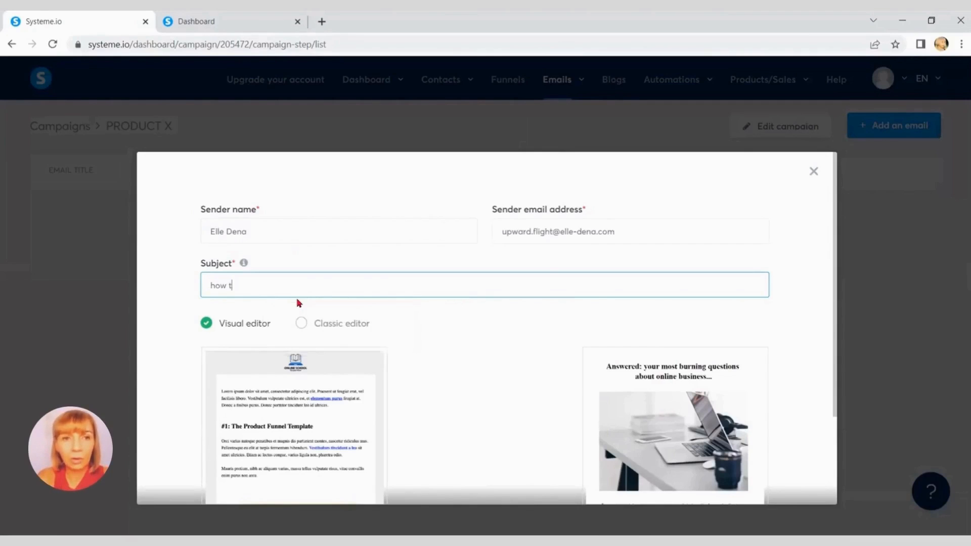
key("BackSpace")
key("BackSpace")
key("BackSpace")
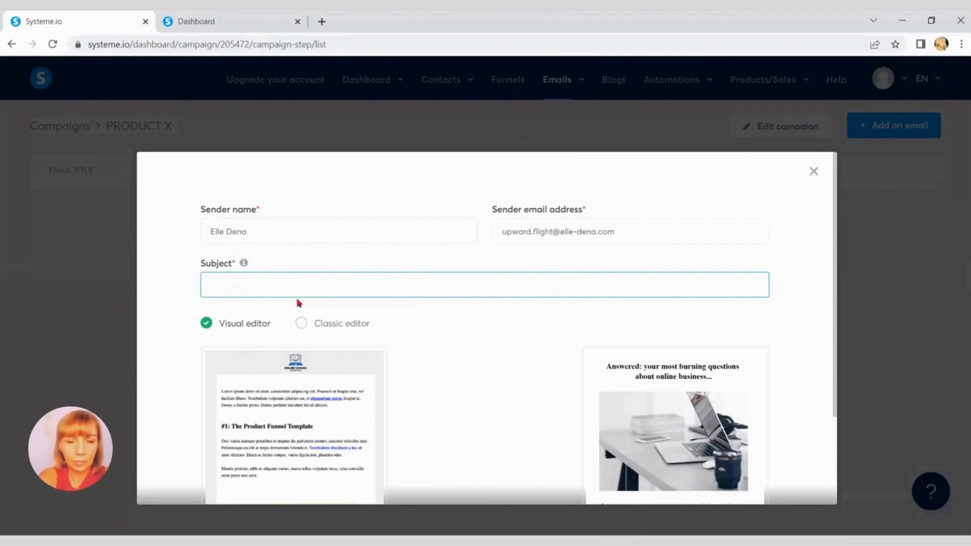
type("How ")
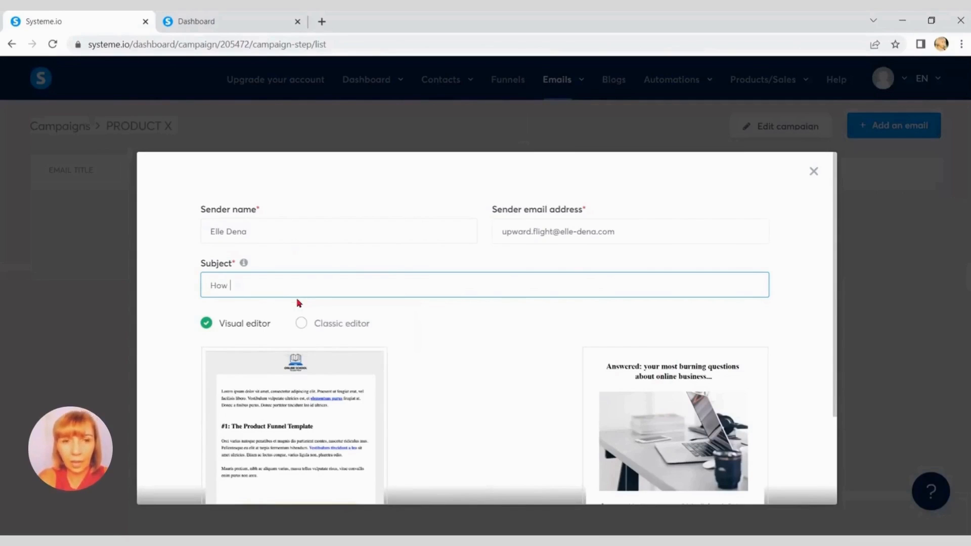
type("to create a ")
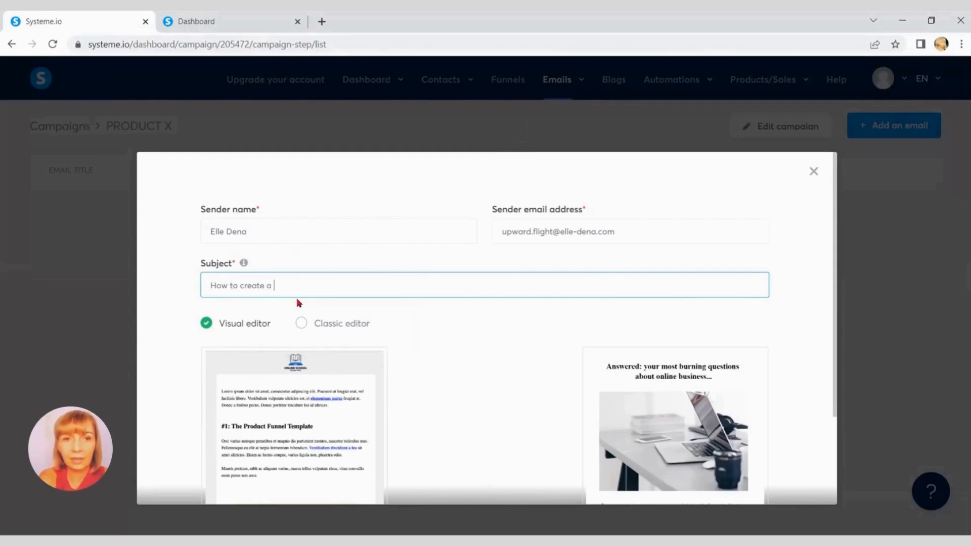
type("free email ")
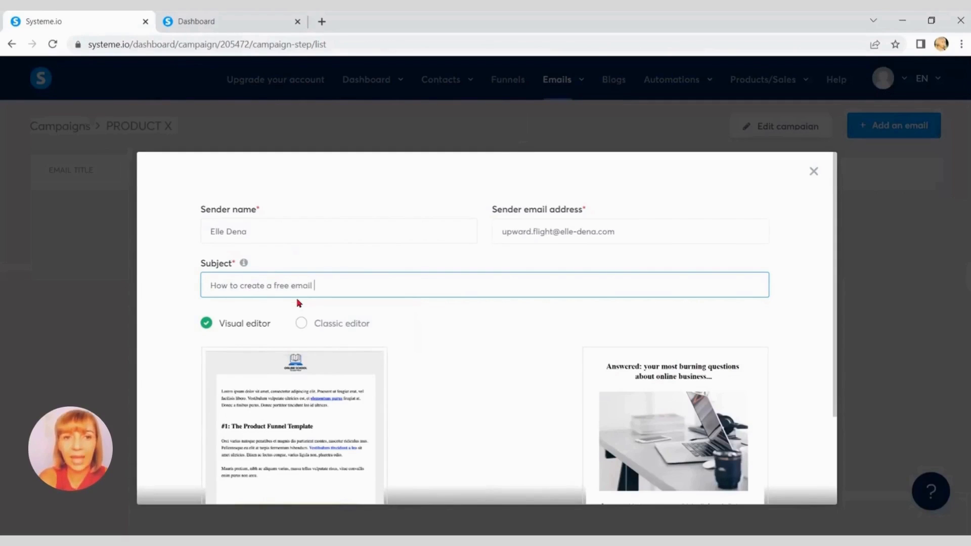
type("campaign")
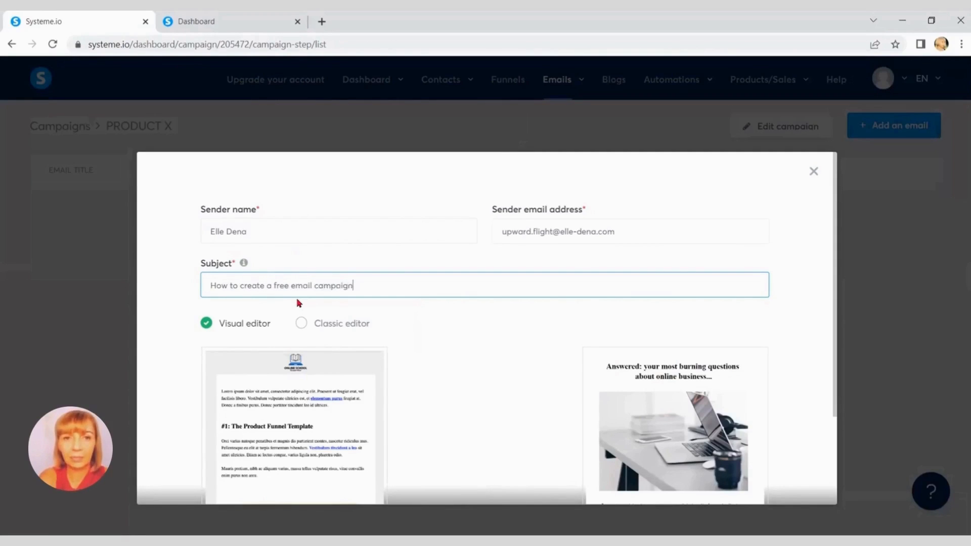
- Choose the Classic editor for the new campaign email and create it
scroll(513, 362, "down", 3)
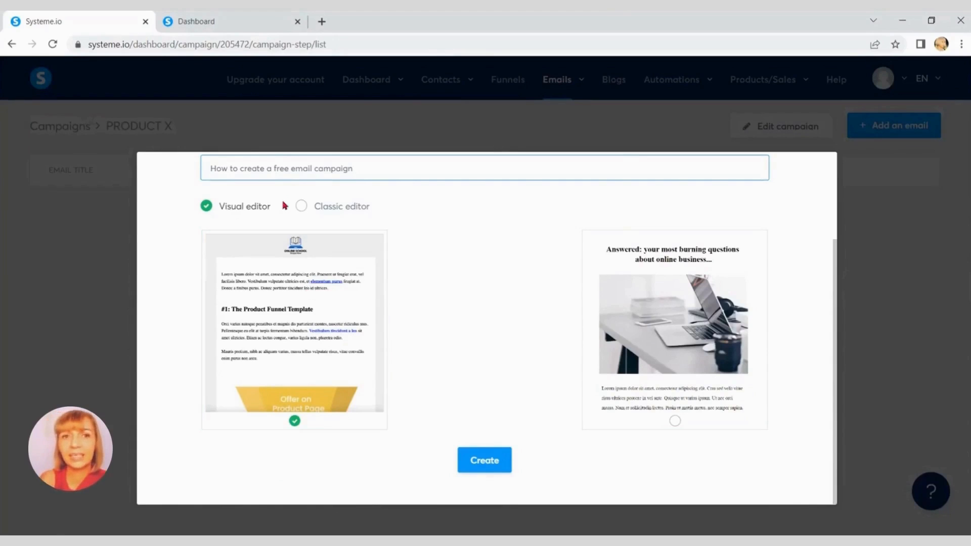
left_click(302, 207)
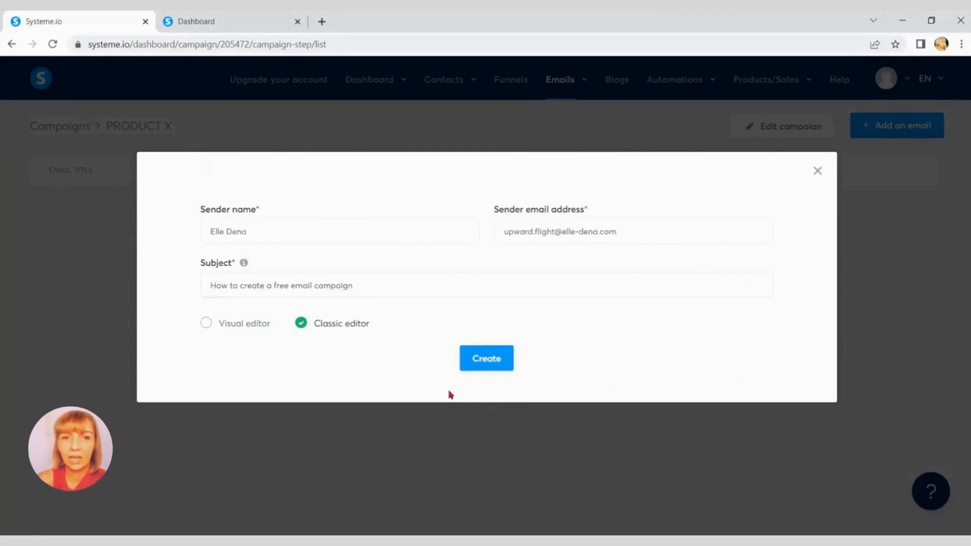
left_click(486, 364)
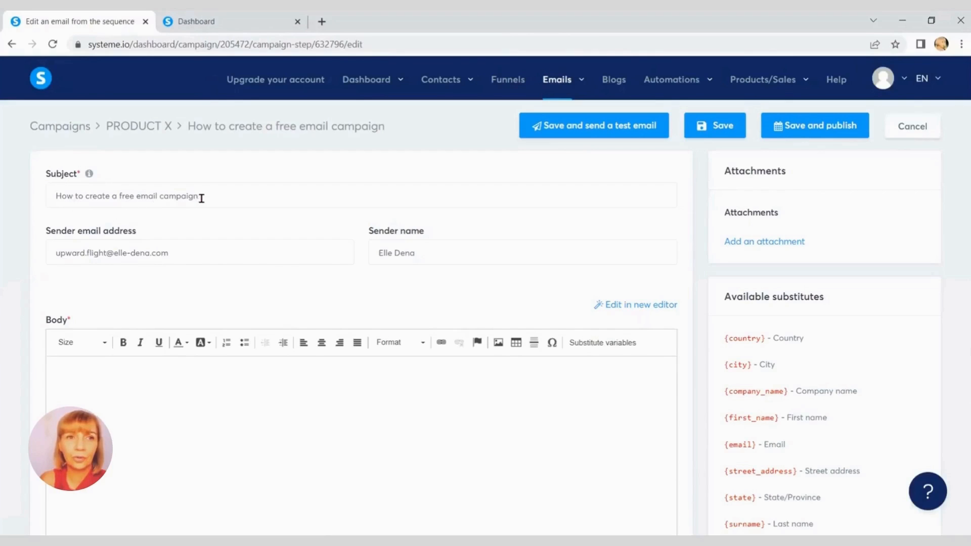
- Copy the {first_name} substitute from the available substitutes into the empty email body
scroll(489, 386, "down", 4)
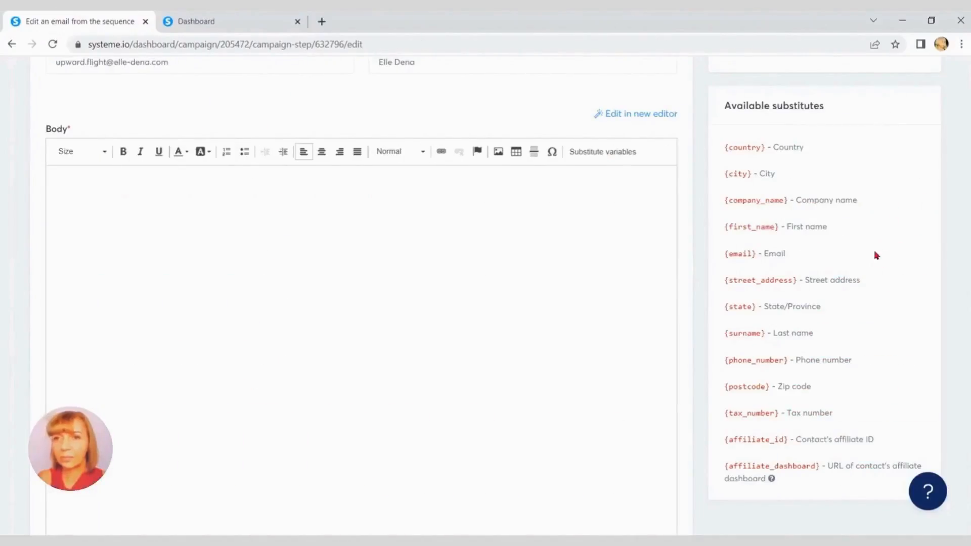
left_click_drag(782, 226, 720, 231)
right_click(738, 228)
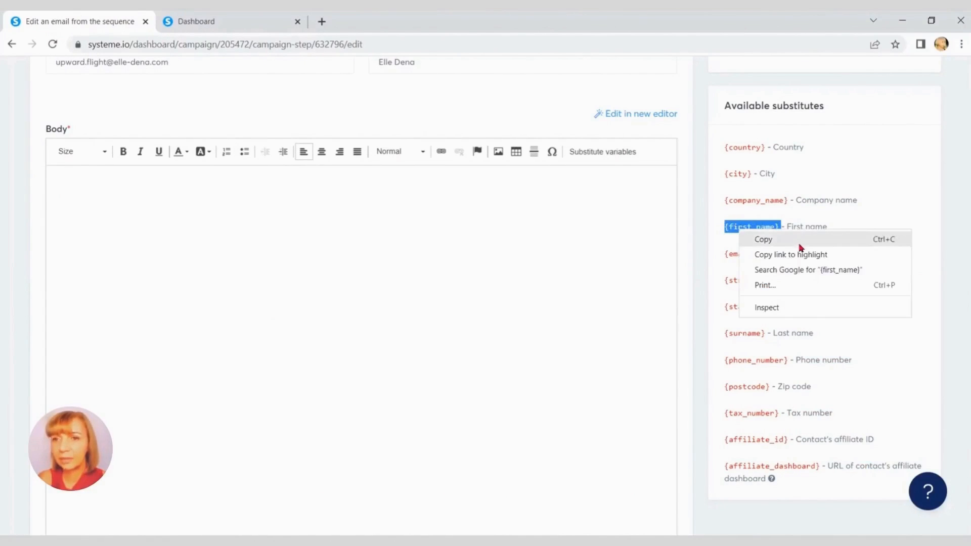
left_click(796, 240)
left_click(414, 305)
key("ctrl+v")
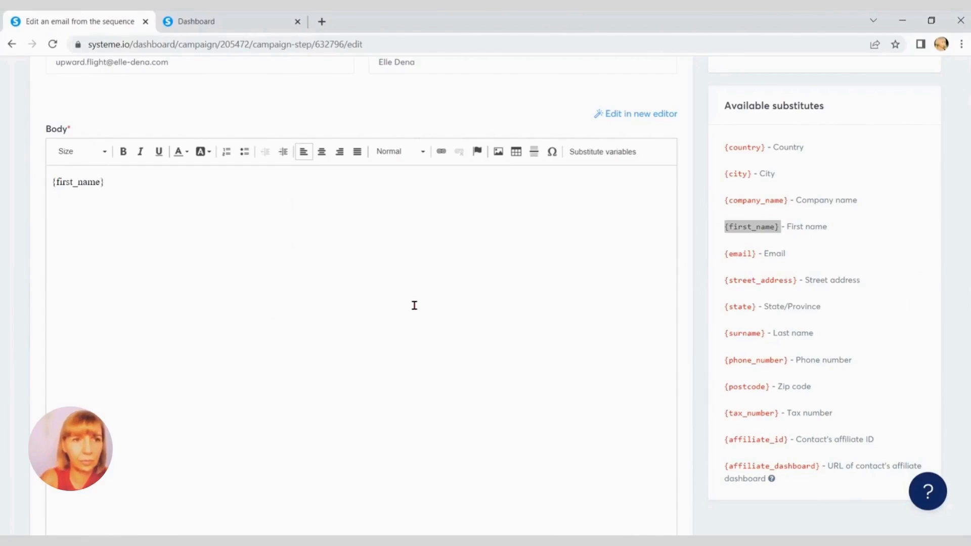
- Complete the greeting as "Hello {first_name} ," and leave a blank line below it
left_click(49, 188)
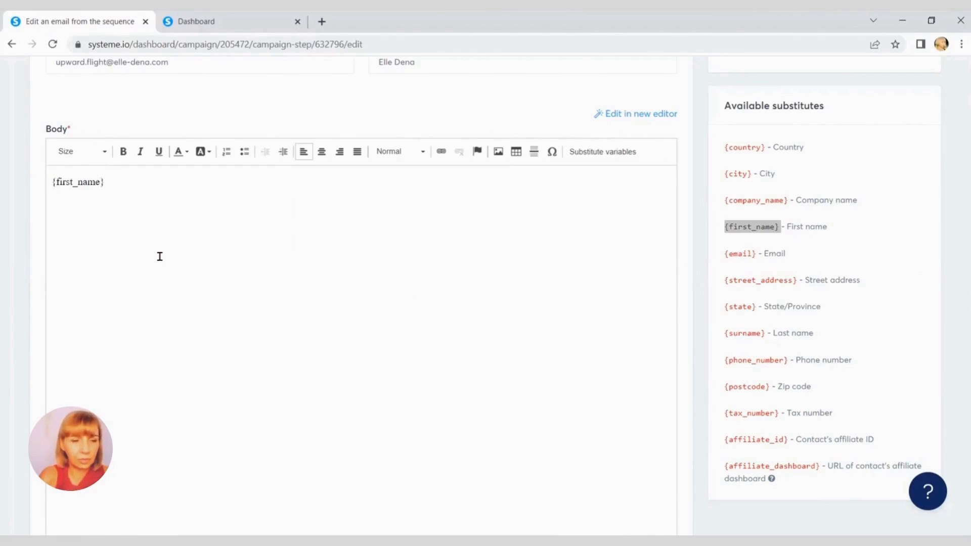
type("Hello")
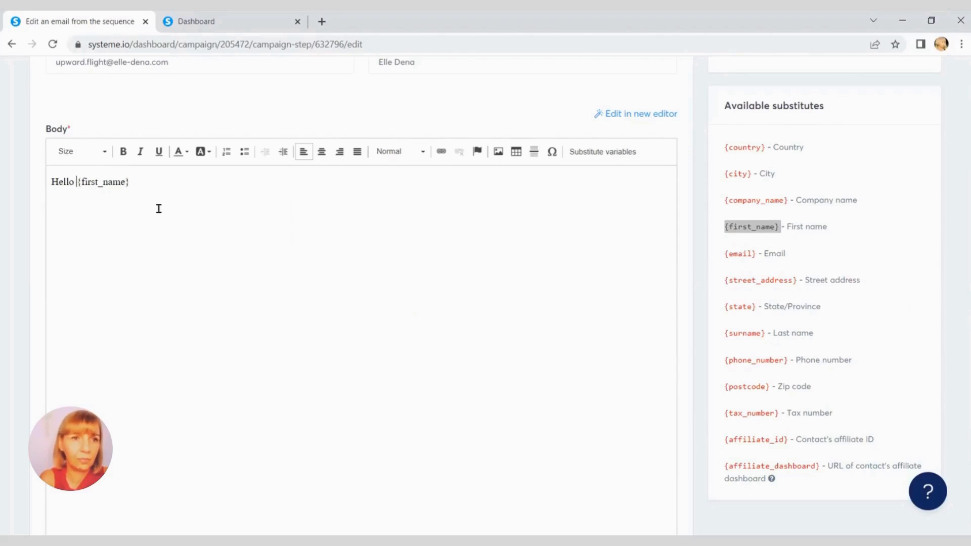
left_click(136, 182)
type(",")
key("Return")
key("Return")
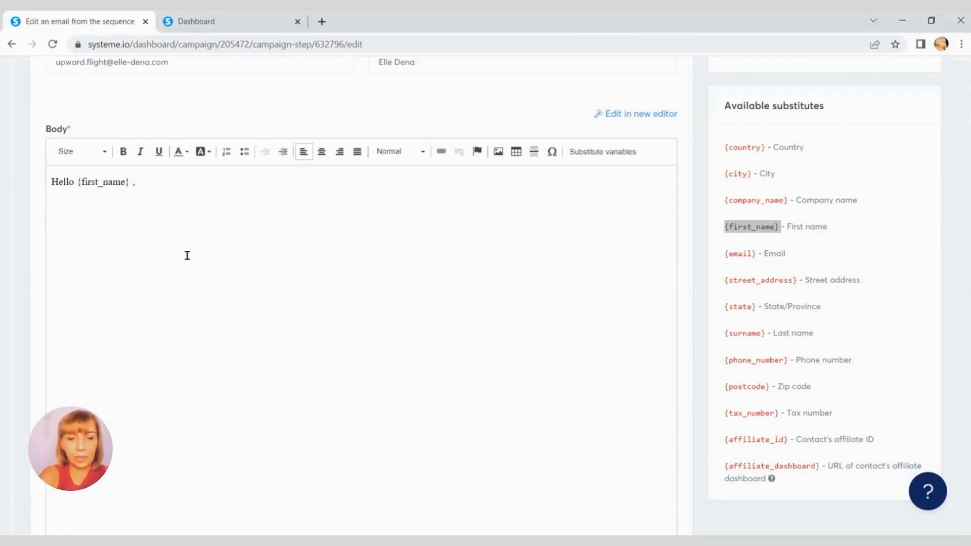
- Write "As promised, here is your free demo....." below the greeting in the email body
type("As")
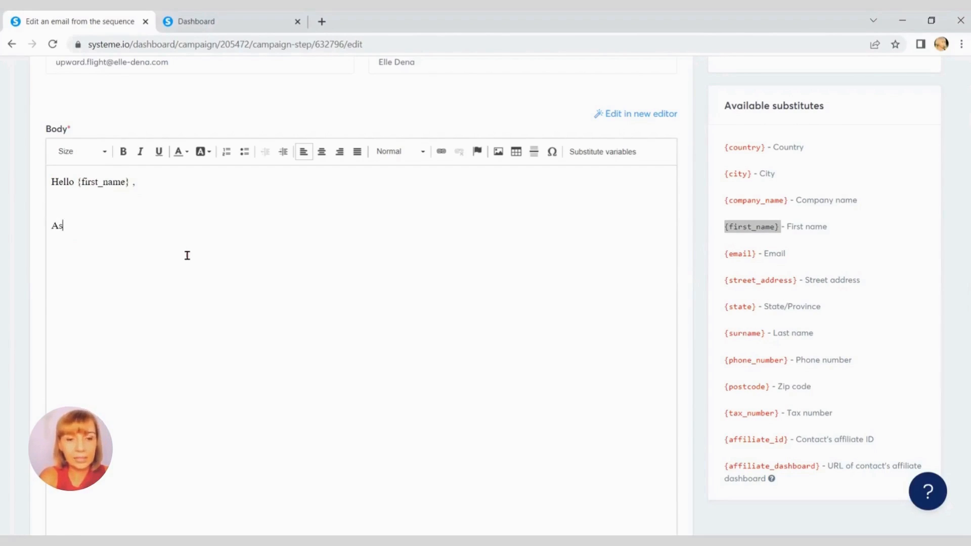
type(" promise")
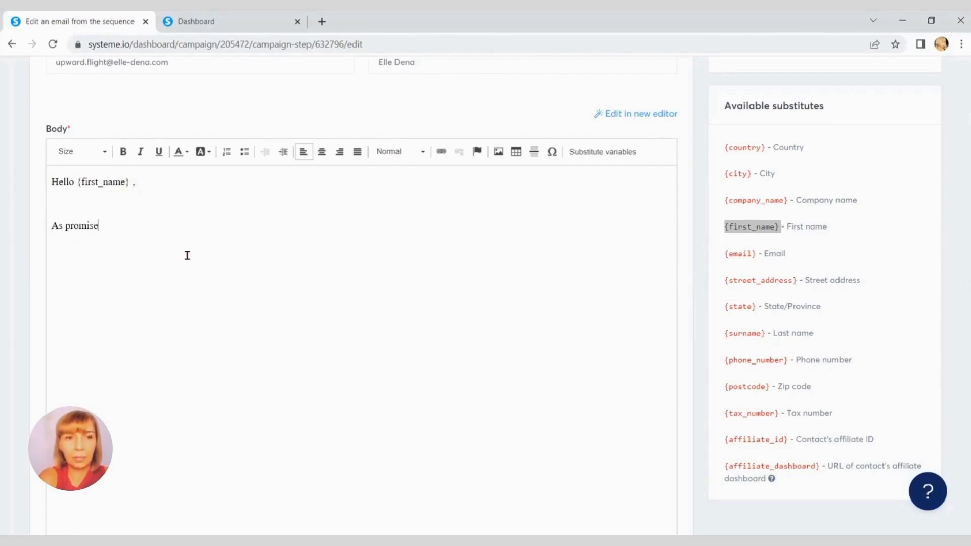
type("d, here is y")
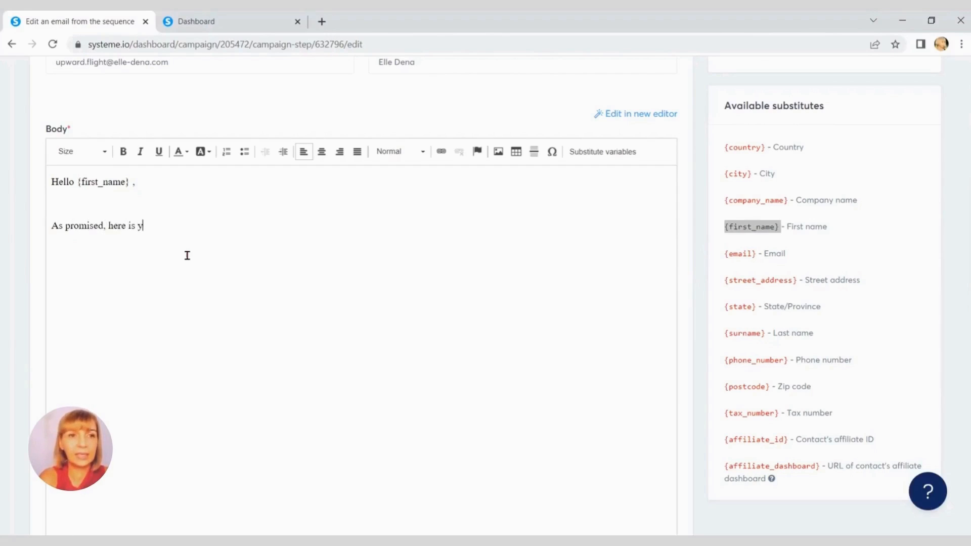
type("our free d")
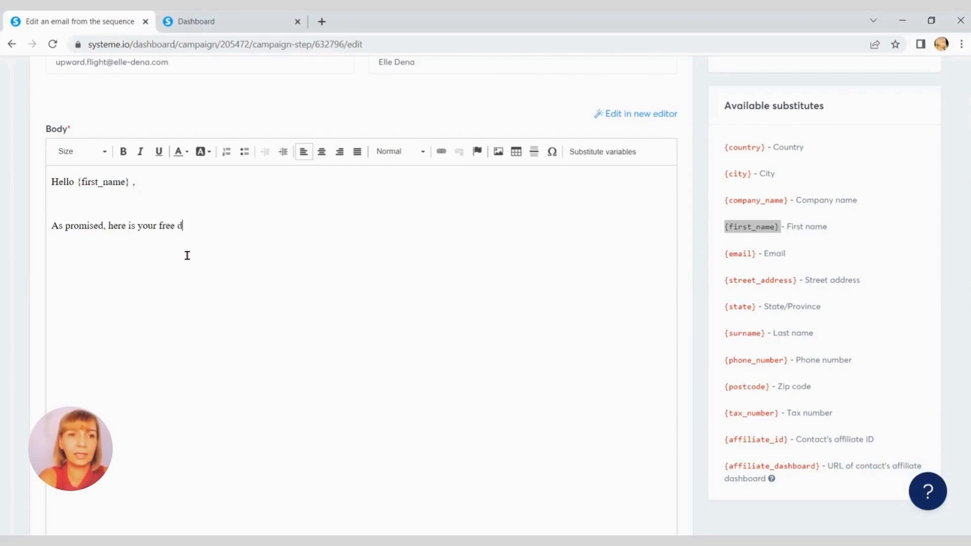
type("emo.....")
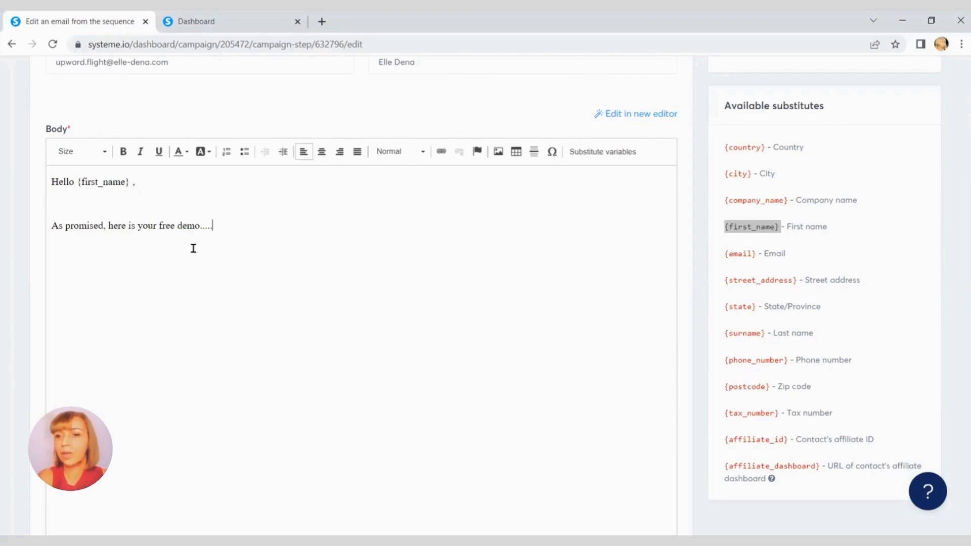
- Save the email for publishing and set the delay before sending to 1 day
scroll(529, 319, "down", 3)
scroll(529, 319, "up", 7)
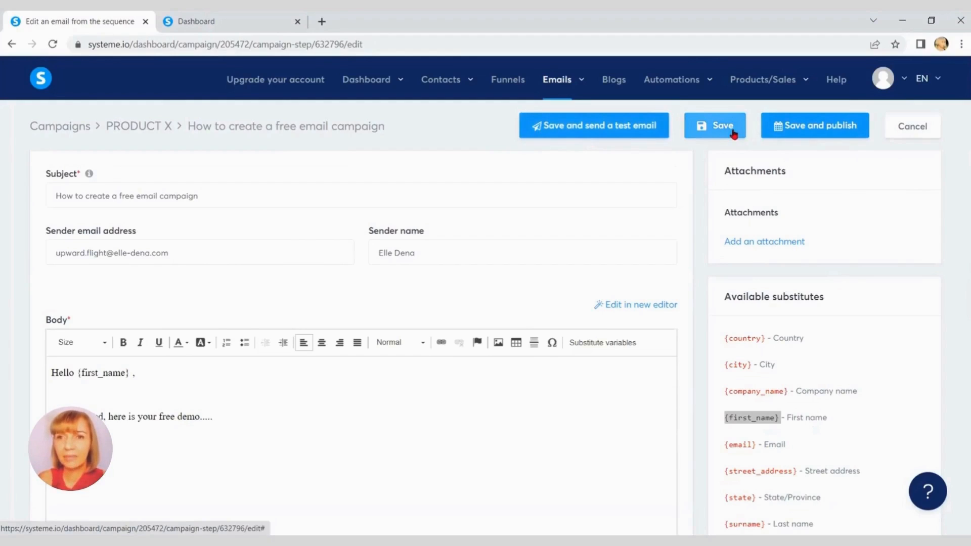
left_click(820, 133)
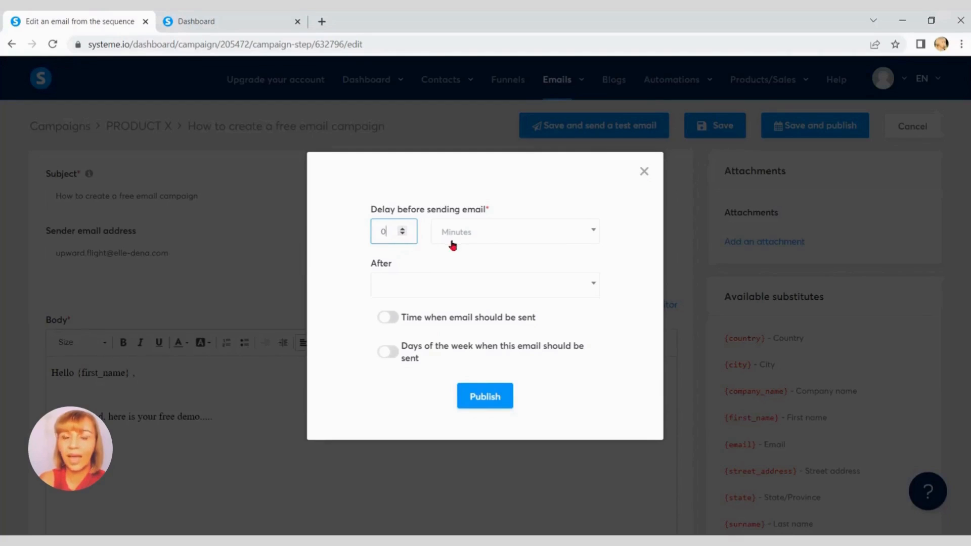
type("0")
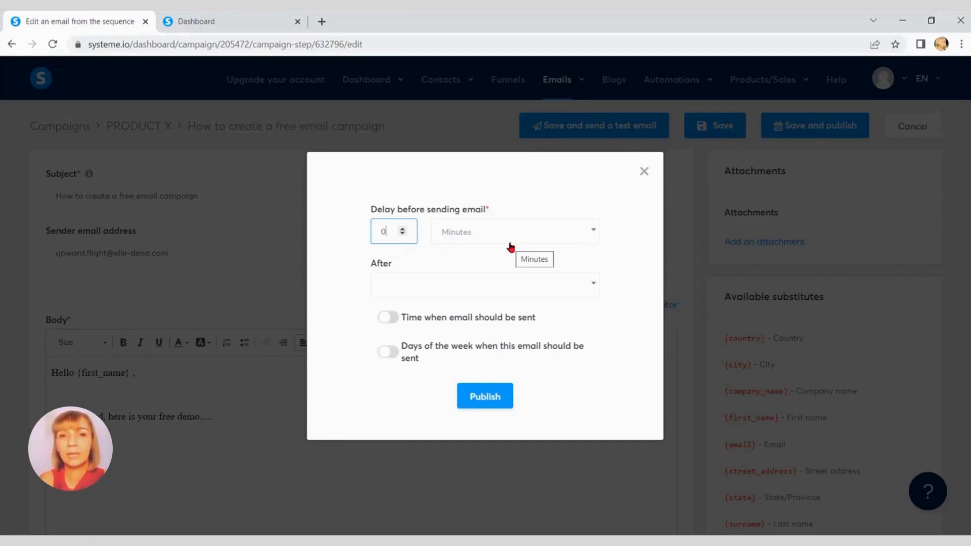
double_click(402, 235)
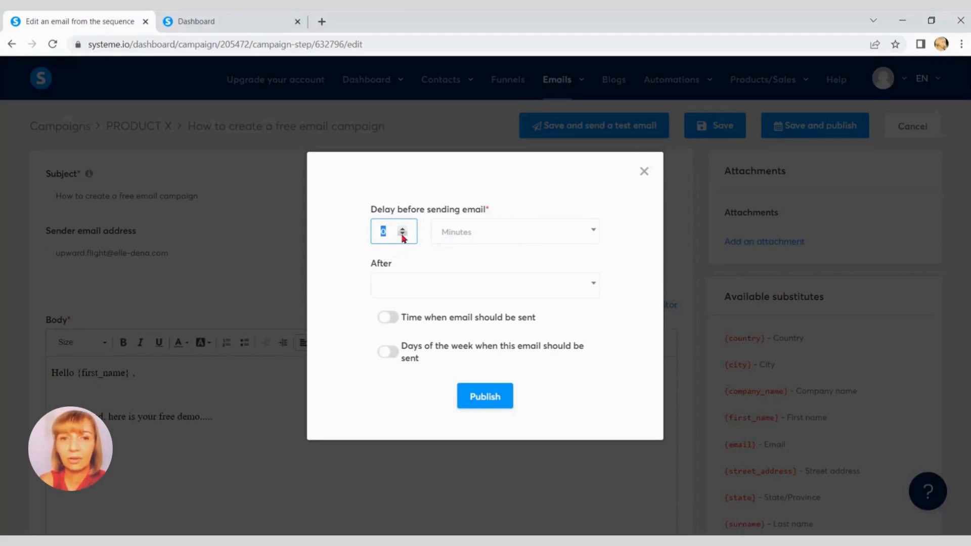
left_click(401, 228)
left_click(594, 233)
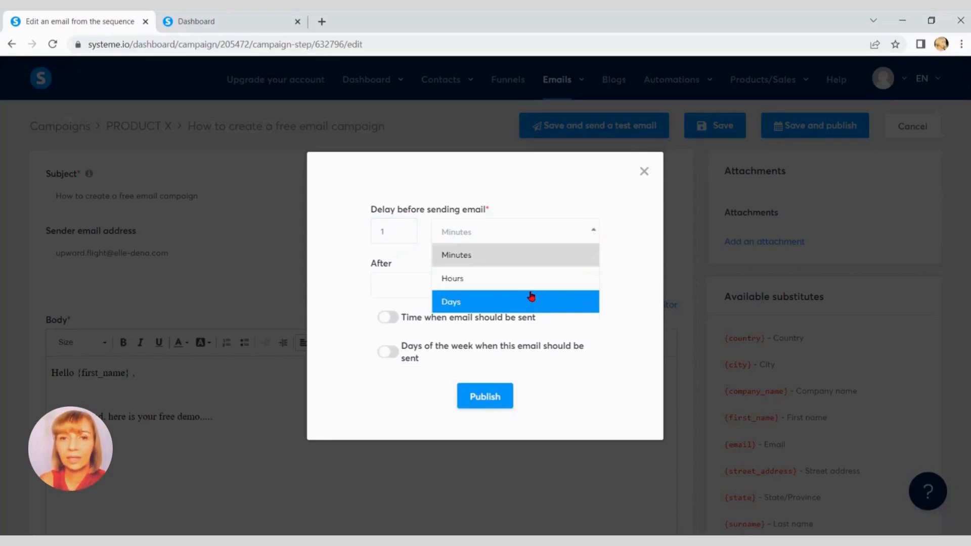
left_click(530, 301)
left_click(589, 232)
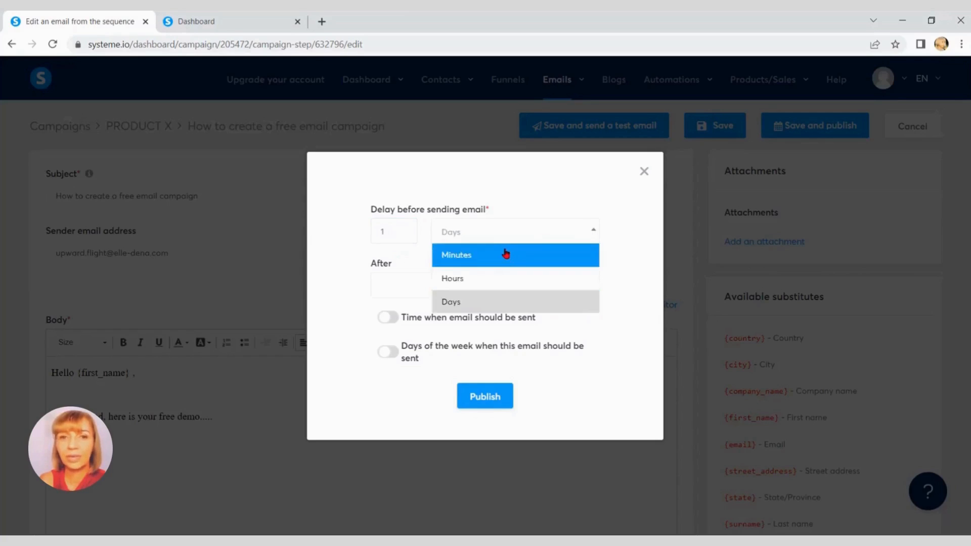
left_click(348, 372)
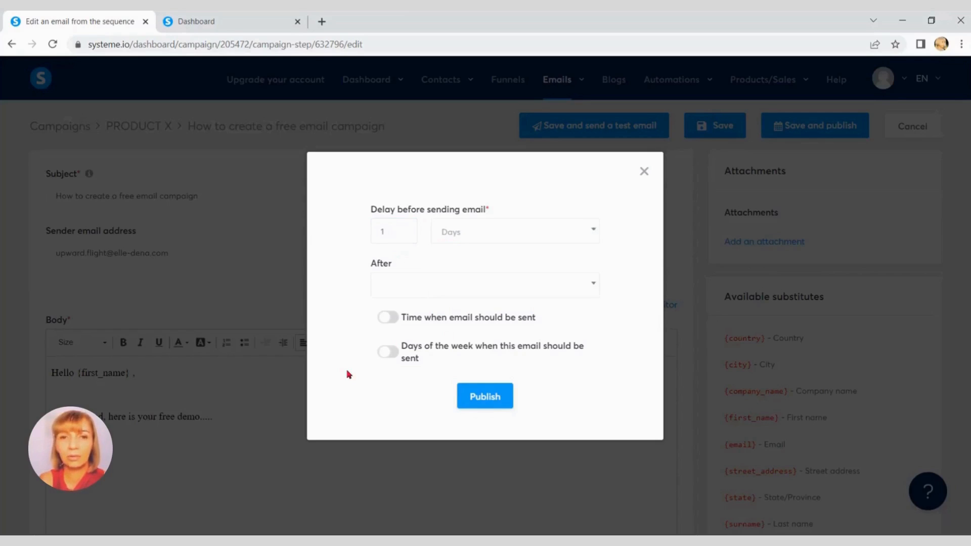
left_click(592, 284)
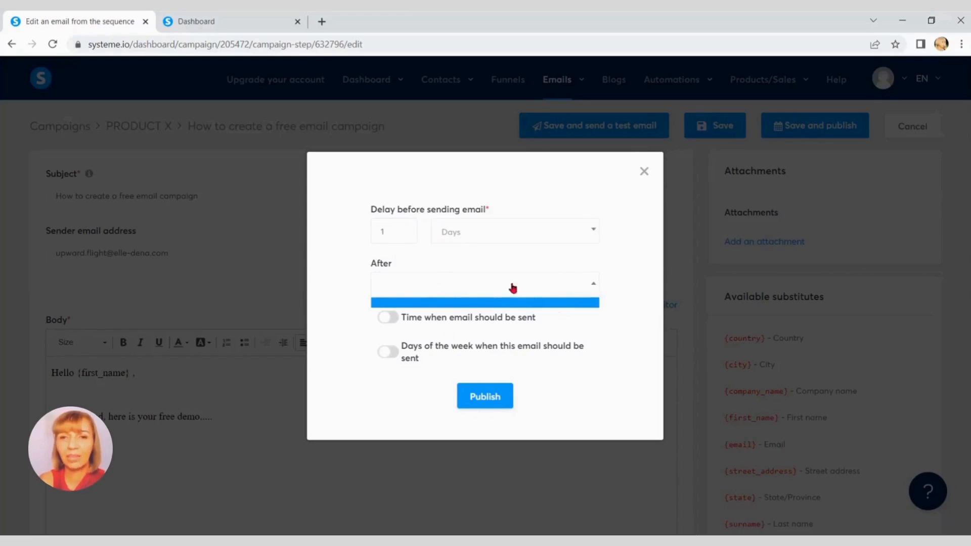
left_click(620, 363)
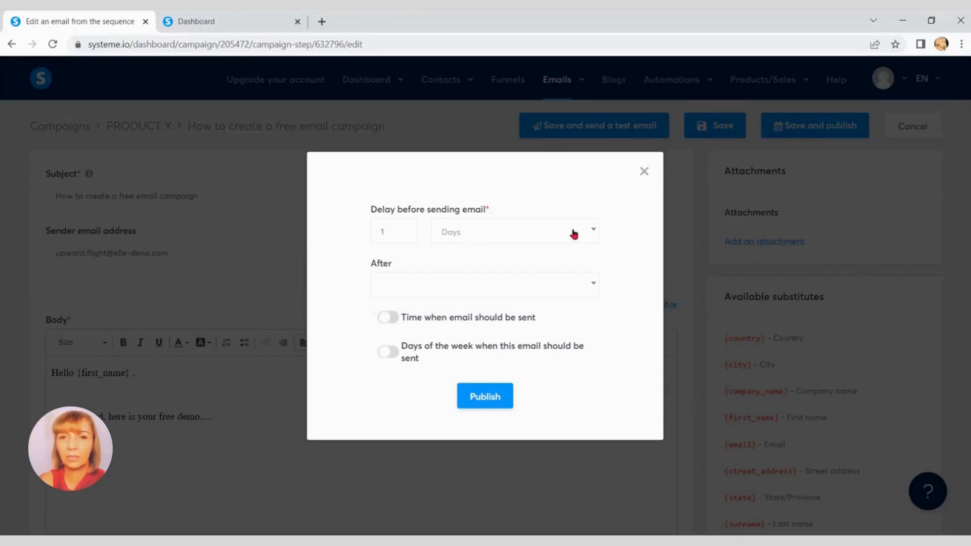
left_click(390, 319)
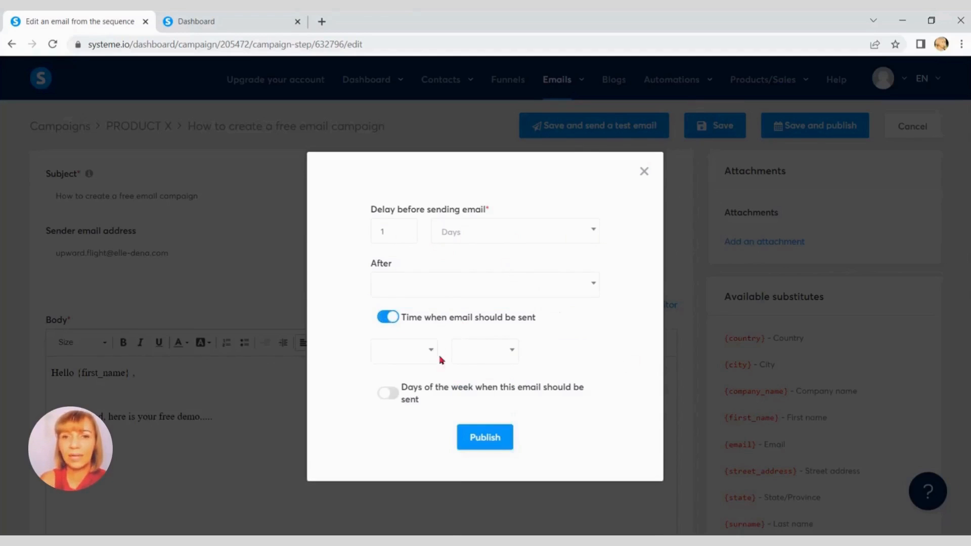
left_click(388, 320)
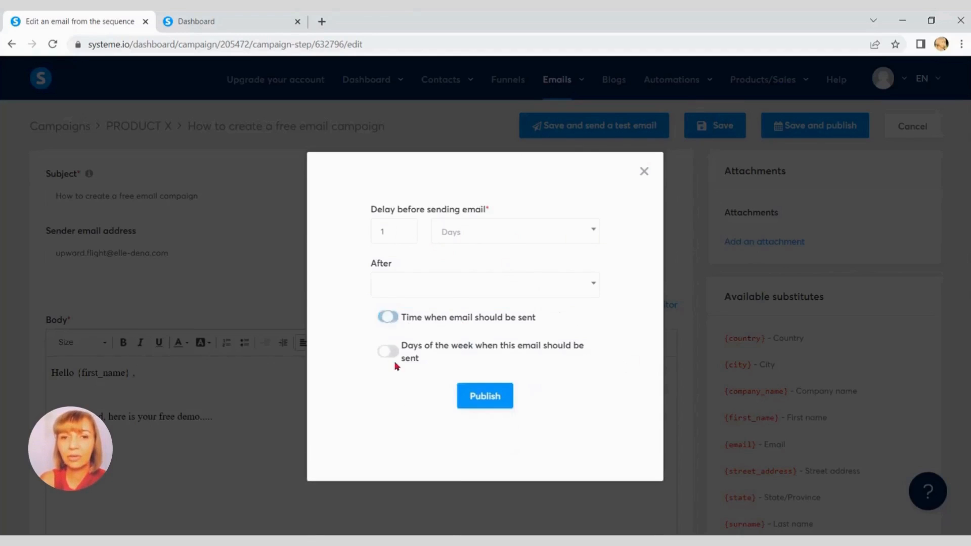
left_click(391, 355)
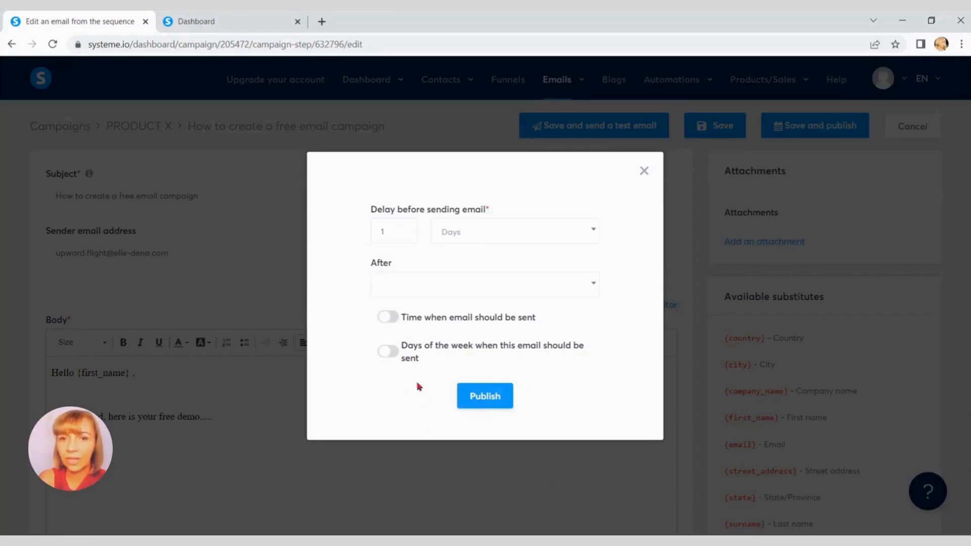
- Publish the email in the PRODUCT X campaign
left_click(495, 402)
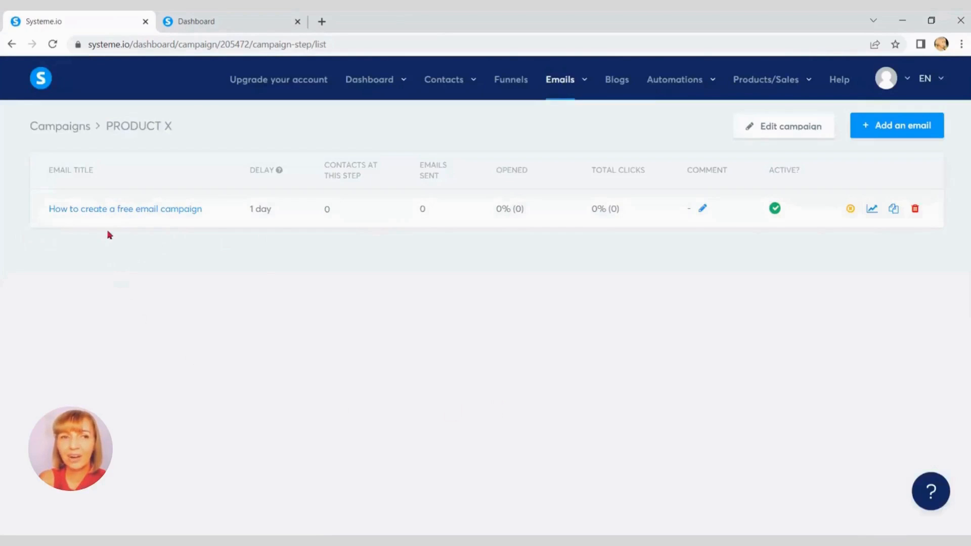
- Create a new automation rule with the "Funnel step form subscribed" trigger and check its funnel choices
mouse_move(847, 213)
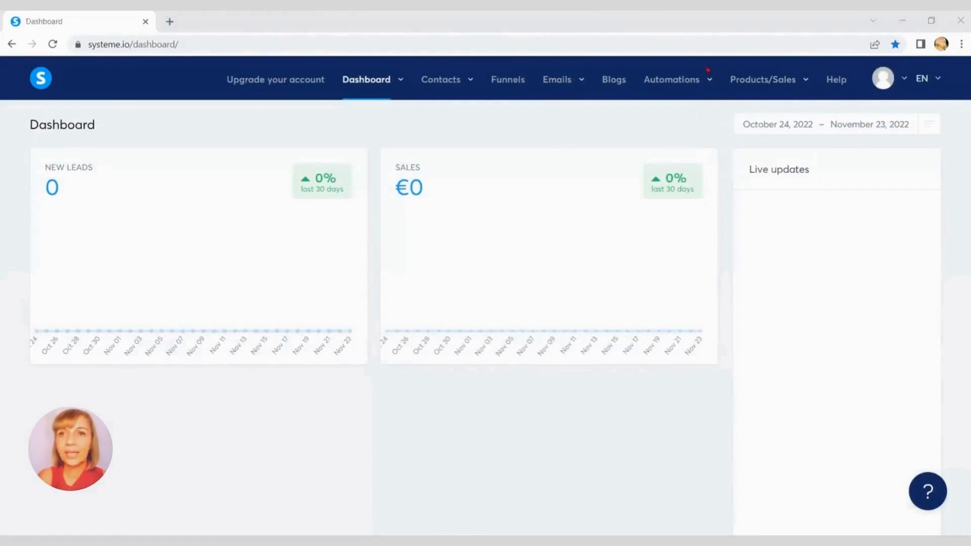
left_click(709, 78)
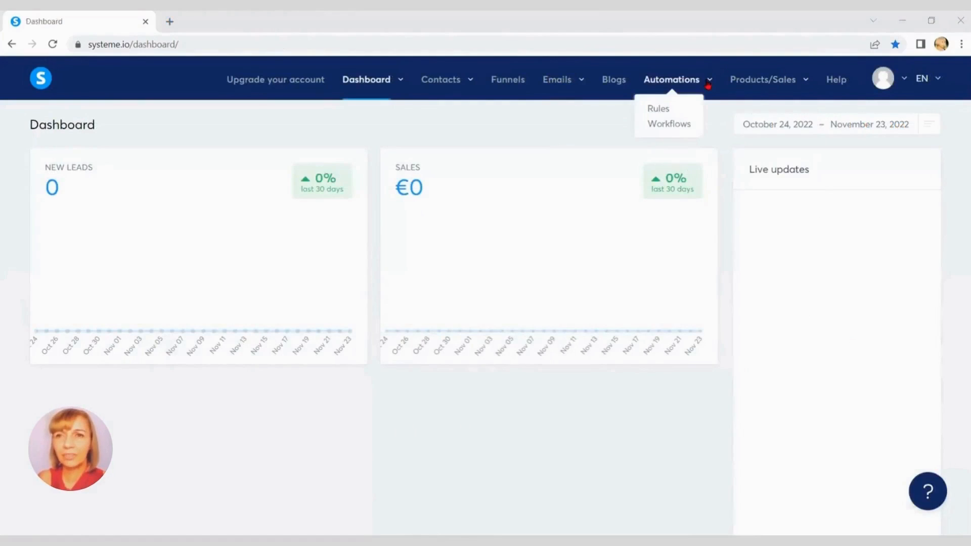
left_click(663, 110)
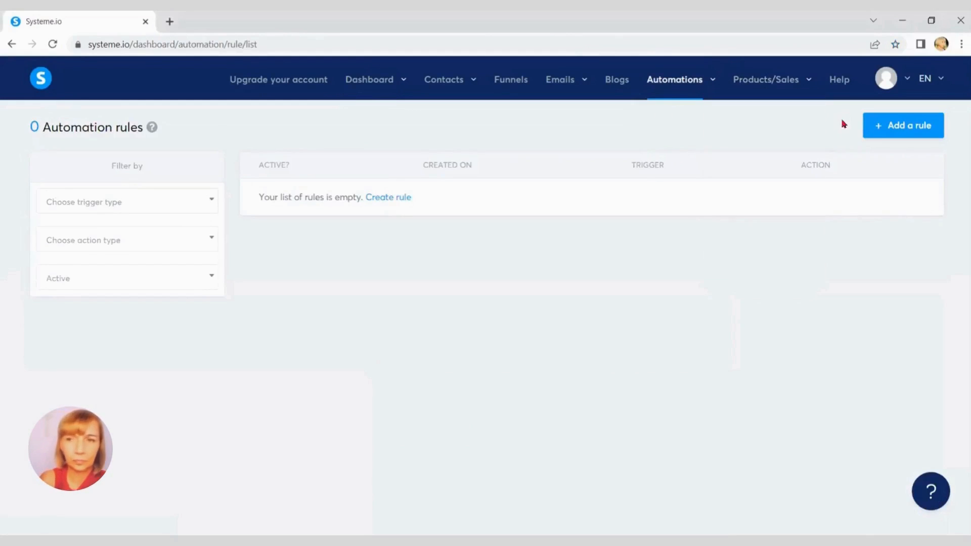
left_click(887, 128)
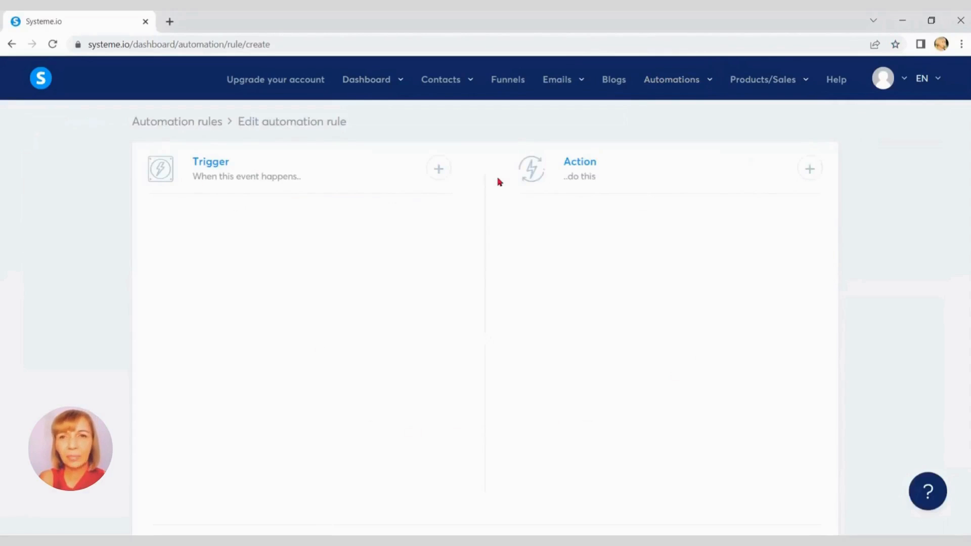
left_click(439, 172)
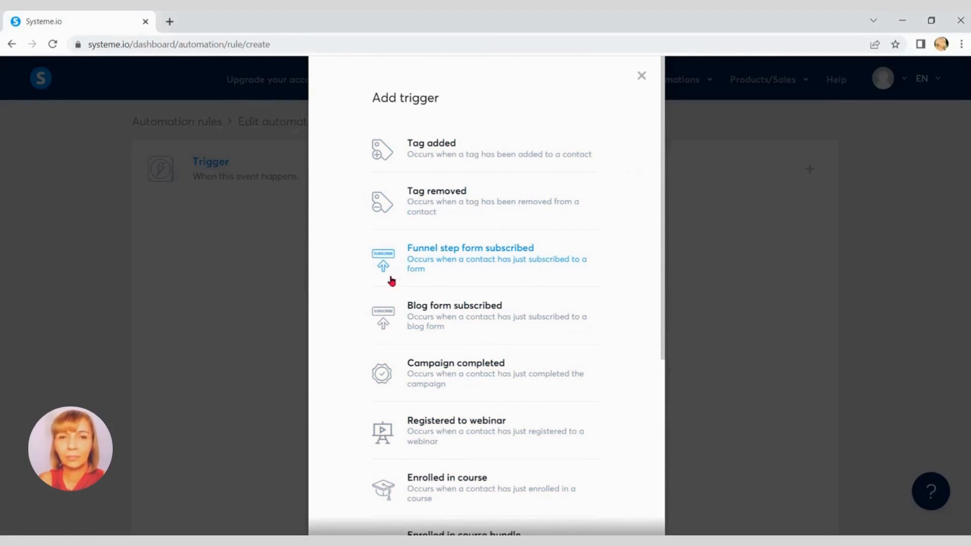
left_click(503, 259)
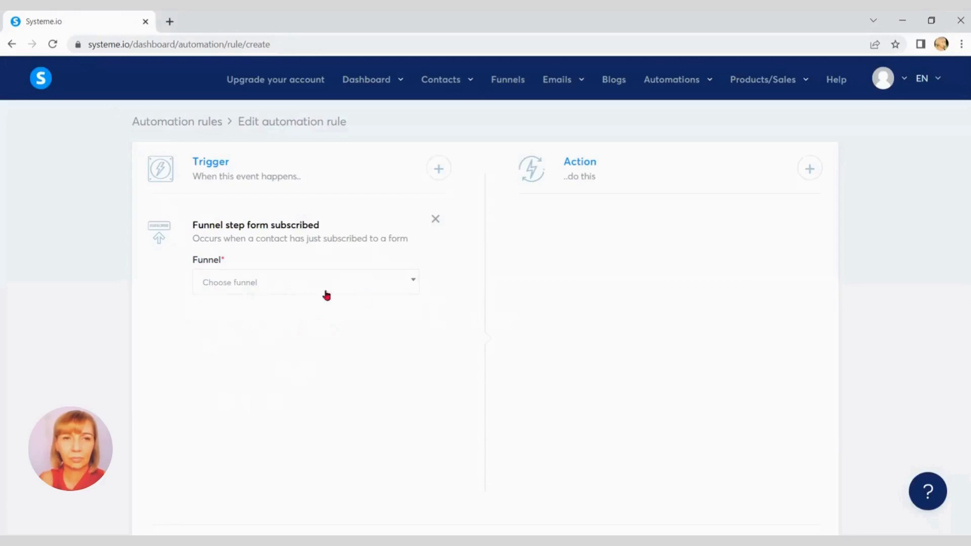
left_click(259, 283)
left_click(260, 290)
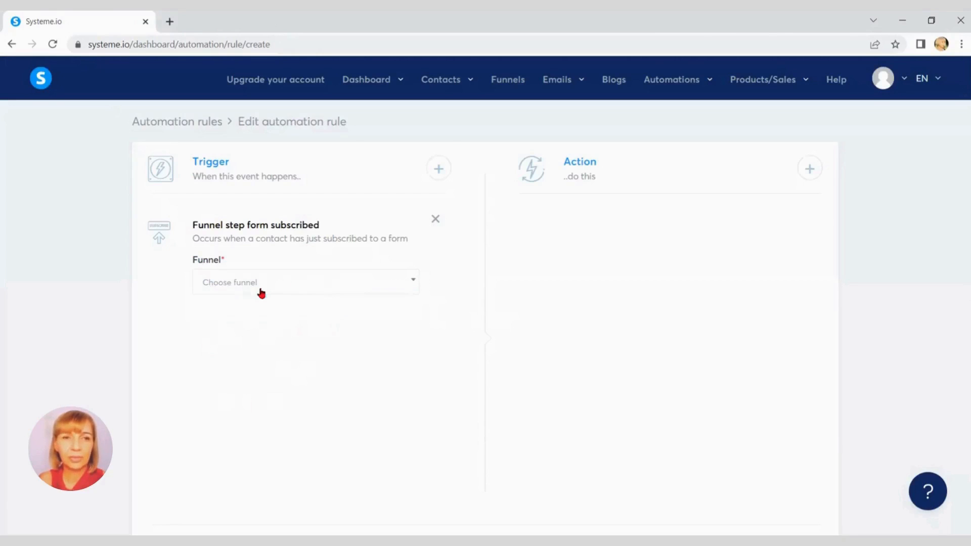
- Add the "Subscribe to campaign" action to the automation rule and check its campaign choices
left_click(808, 169)
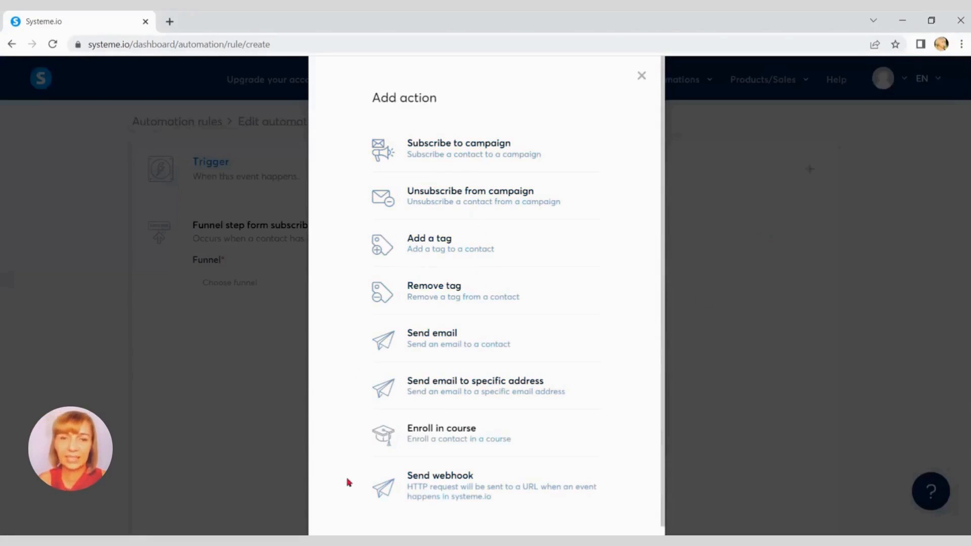
left_click(461, 149)
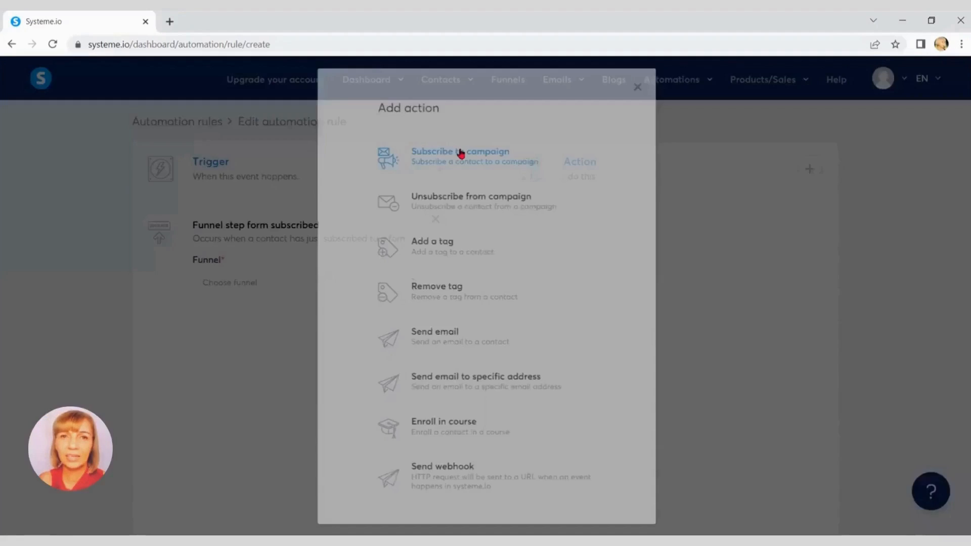
left_click(788, 282)
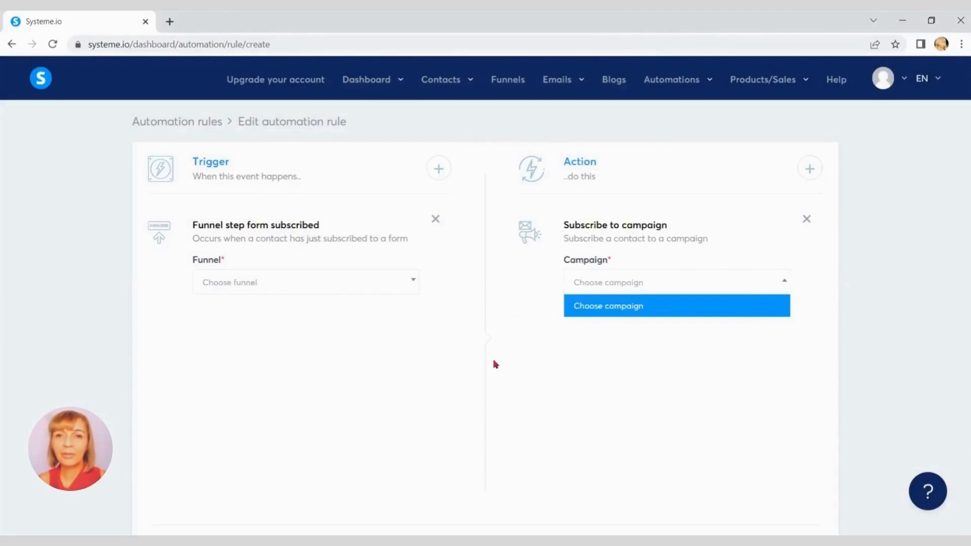
left_click(623, 357)
scroll(703, 349, "down", 2)
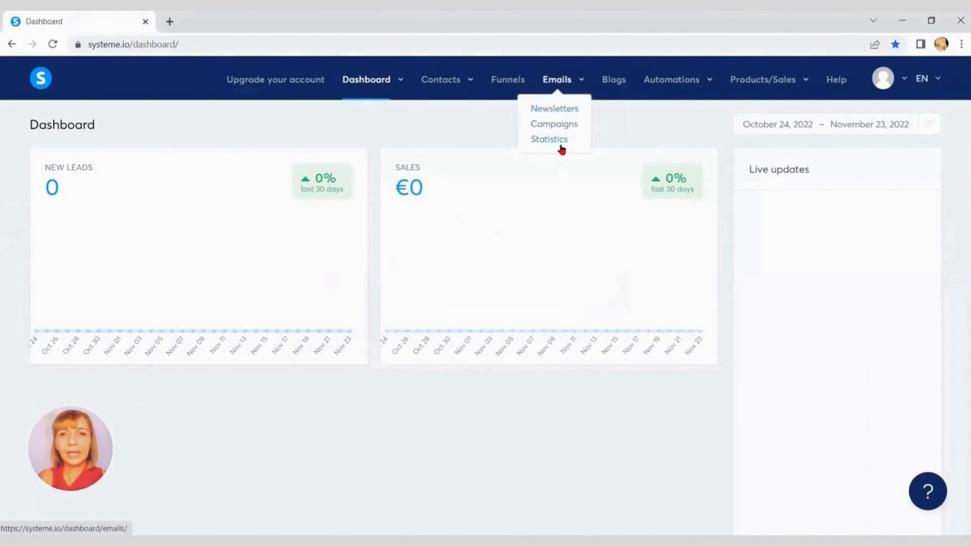
- Open the email statistics and examine the charts for sent, opened, spam-reported and bounced emails
left_click(560, 145)
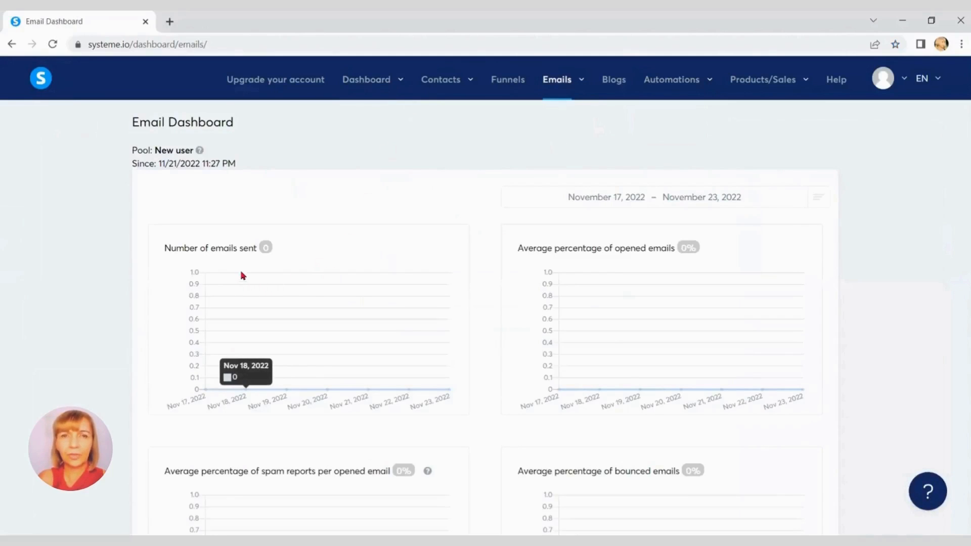
scroll(412, 254, "down", 3)
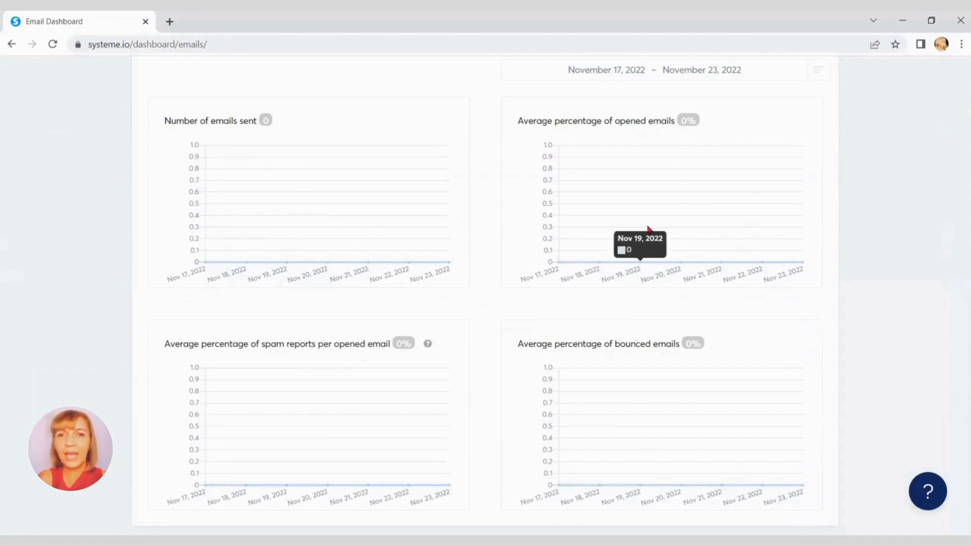
scroll(227, 337, "down", 2)
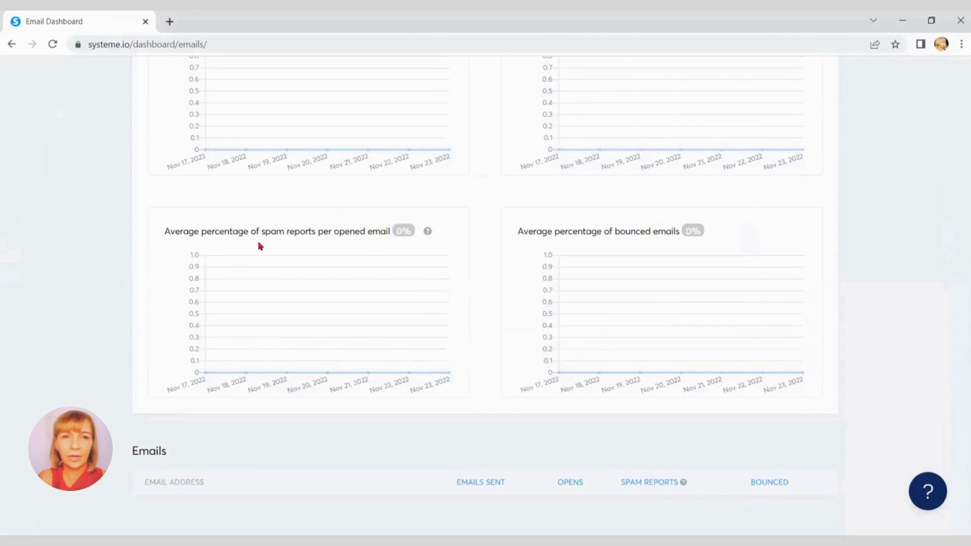